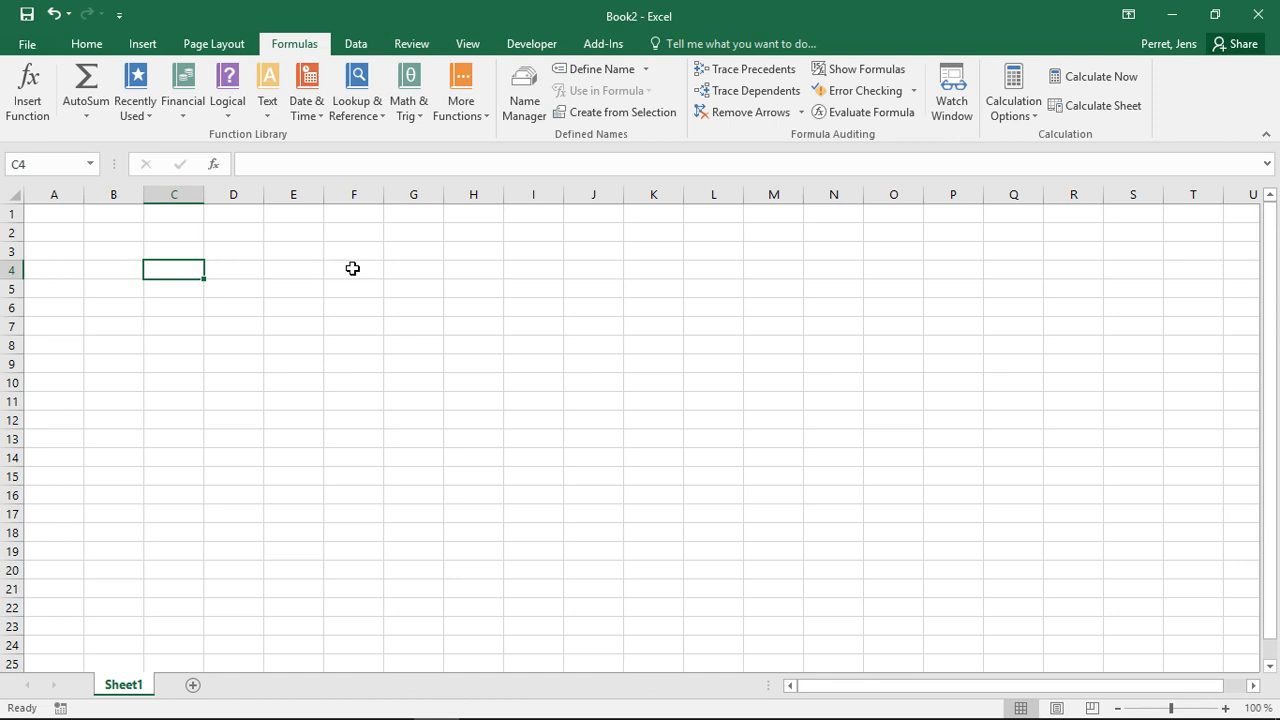
Enter the numbers 4, 6, 8 and 3 down column C in cells C4 to C7
text(4)
key(Return)
text(6)
key(Return)
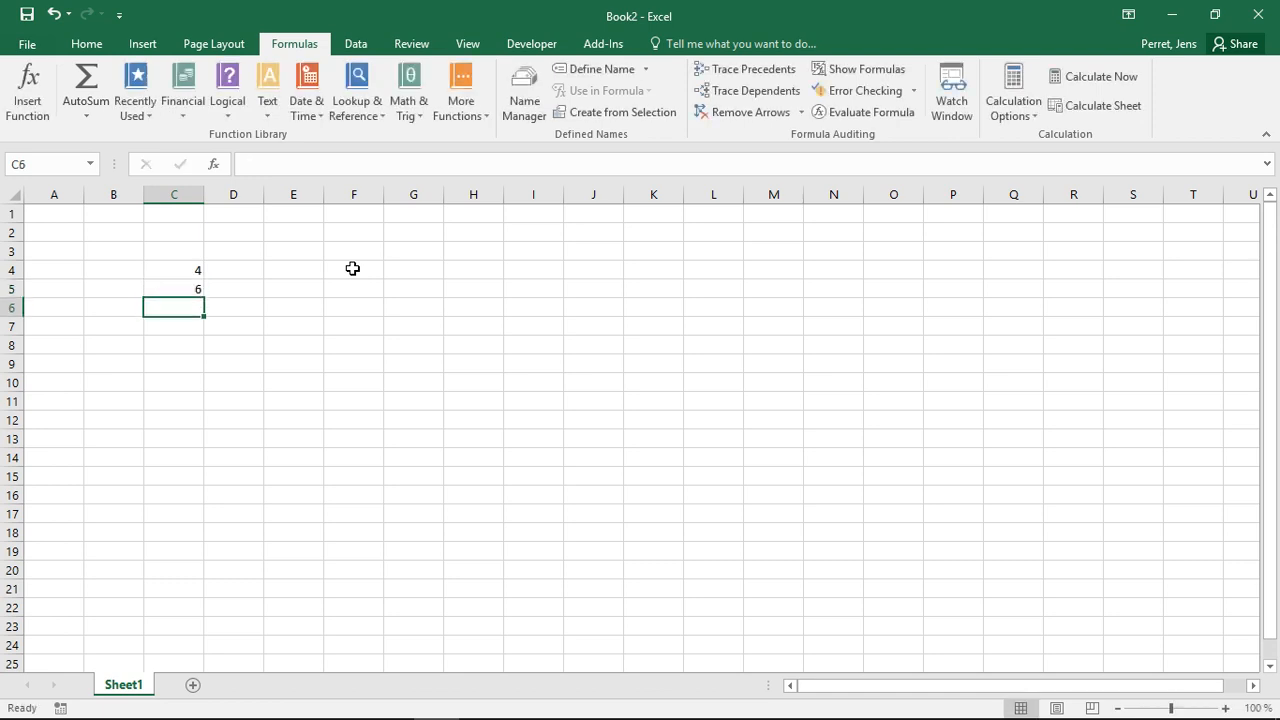
text(8)
key(Return)
text(3)
key(Tab)
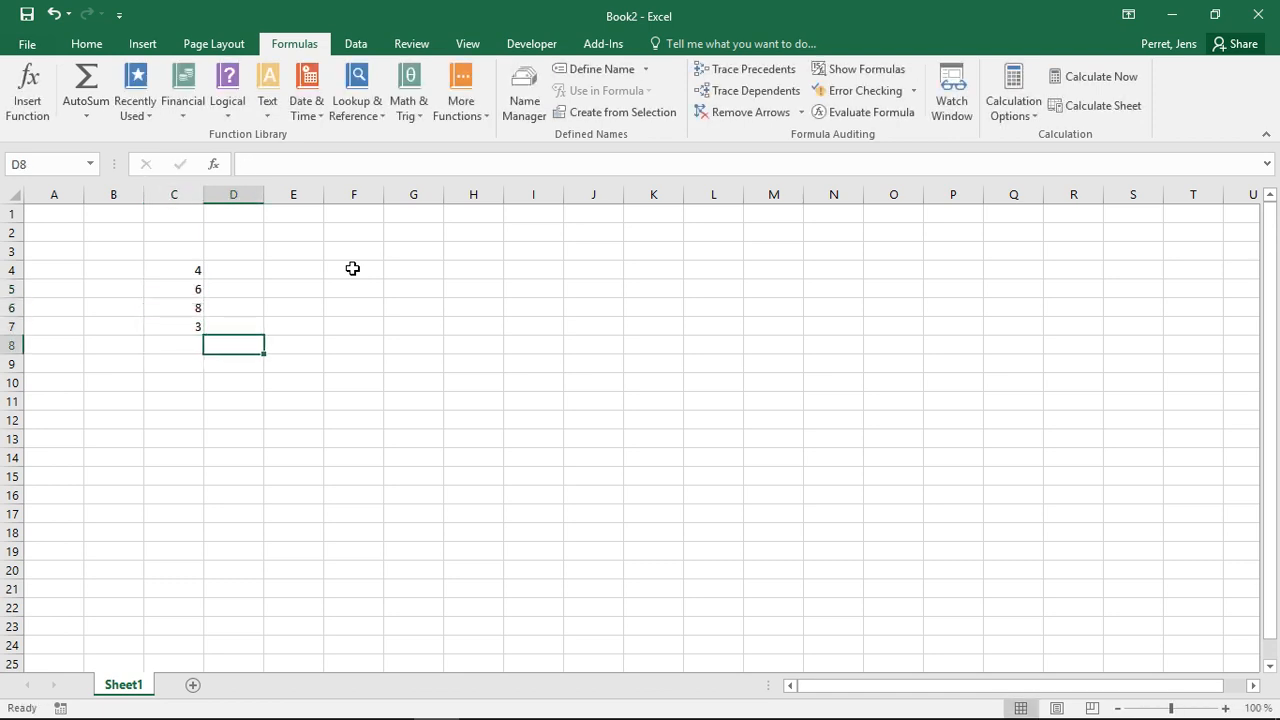
Enter the formula =C4+C5+C6+C7 in cell E4 to add up the four numbers
key(Up)
key(Up)
key(Up)
key(Right)
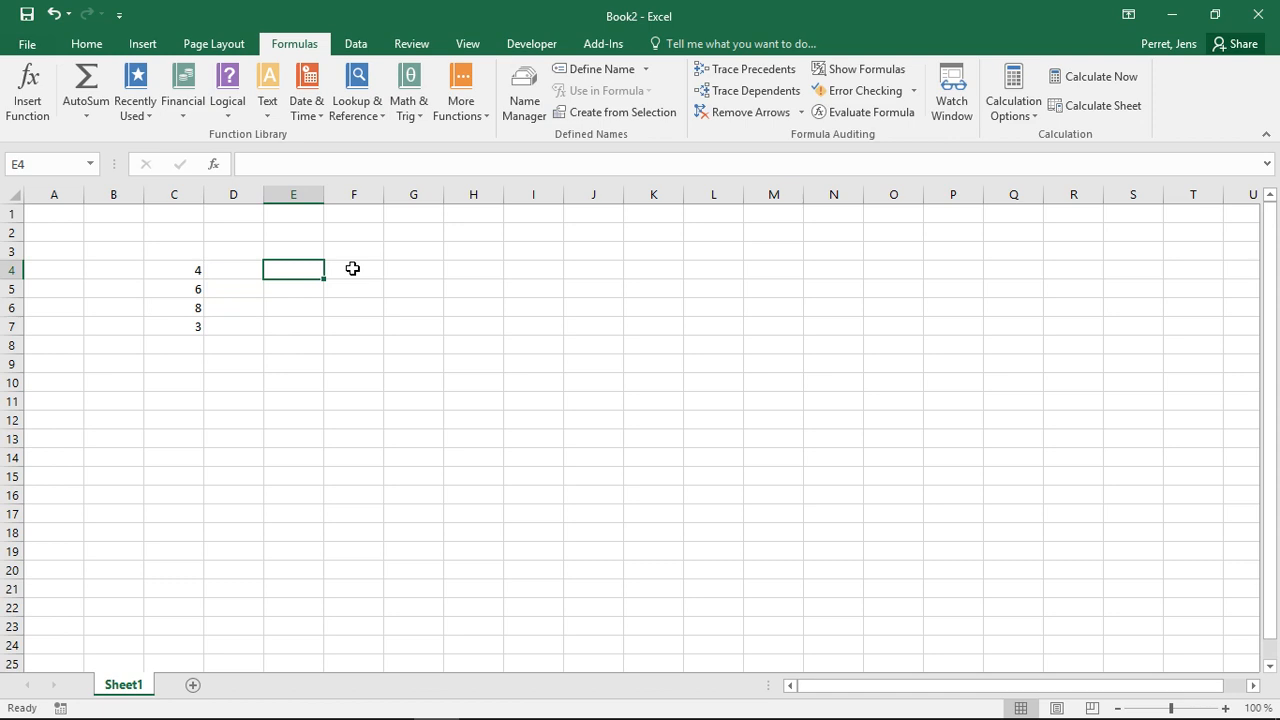
text(=)
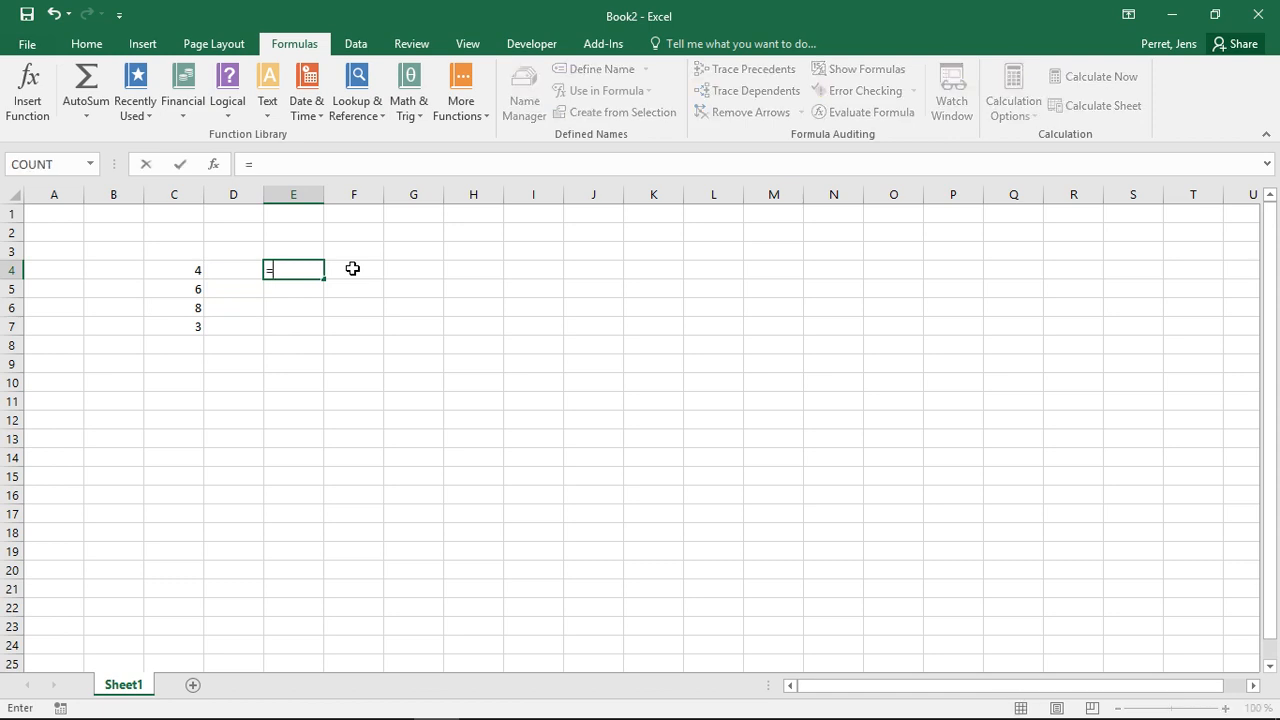
click(184, 266)
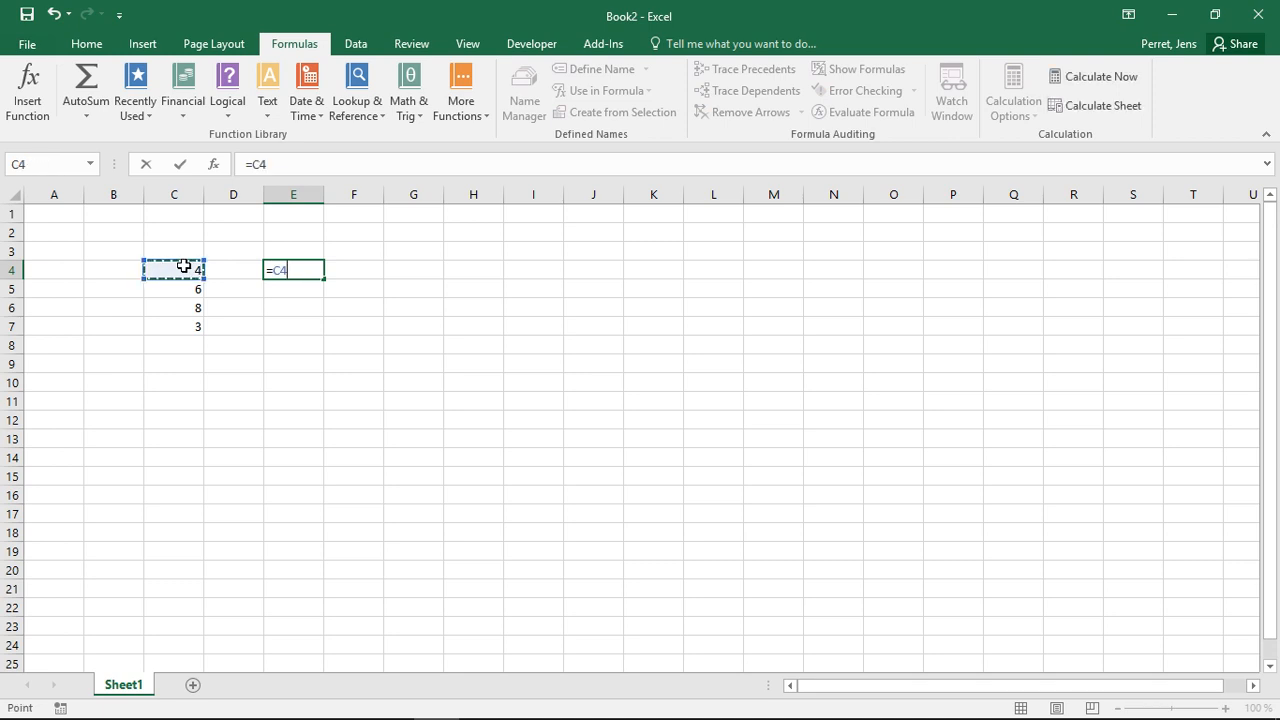
text(+c5)
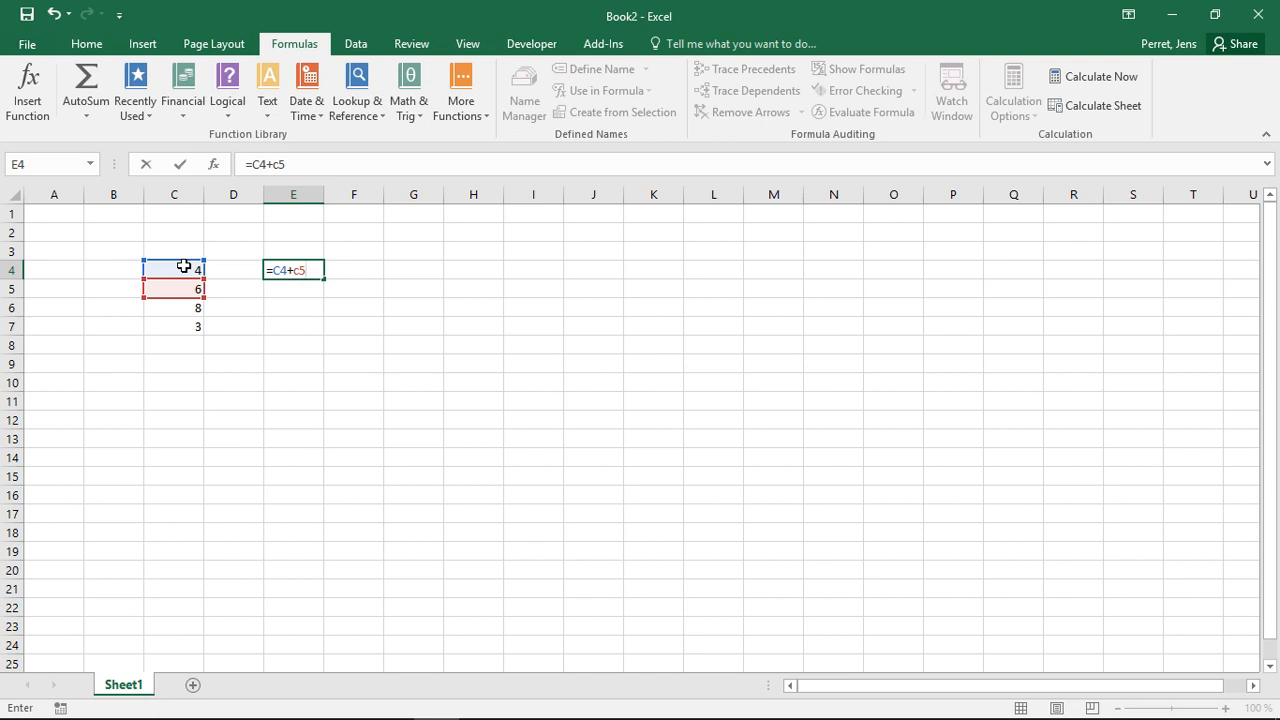
text(+c6)
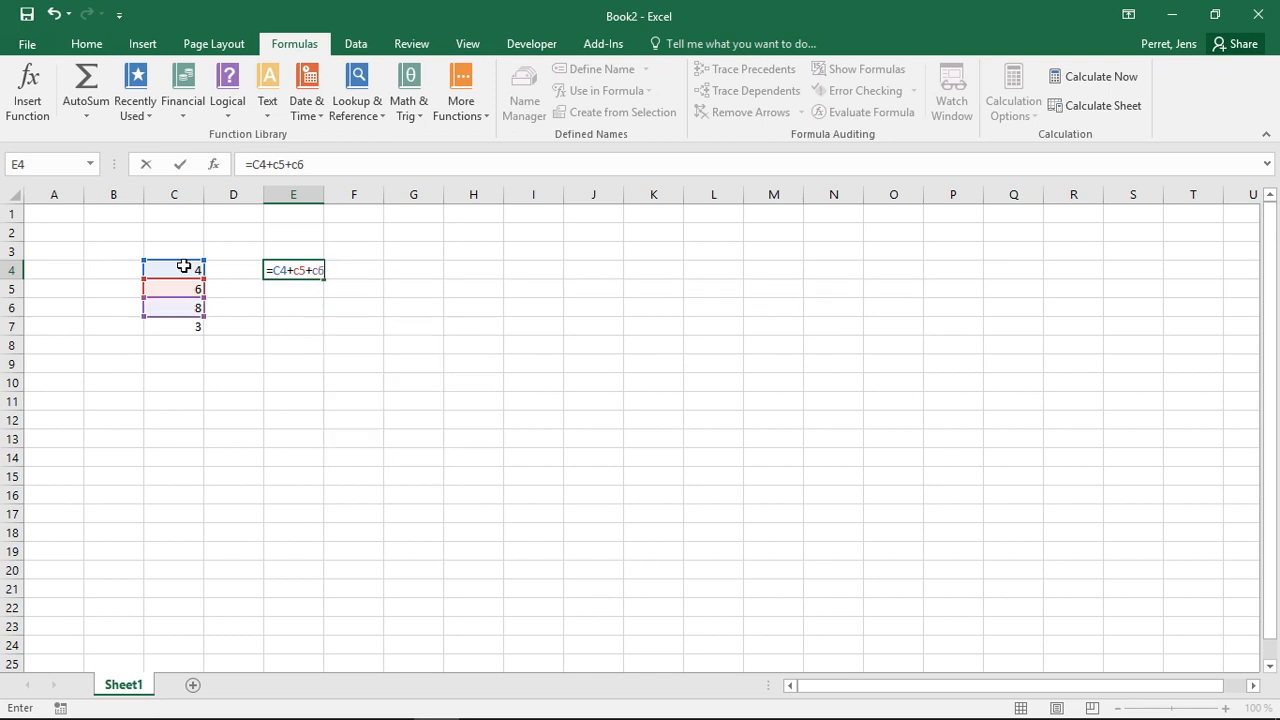
text(+c7)
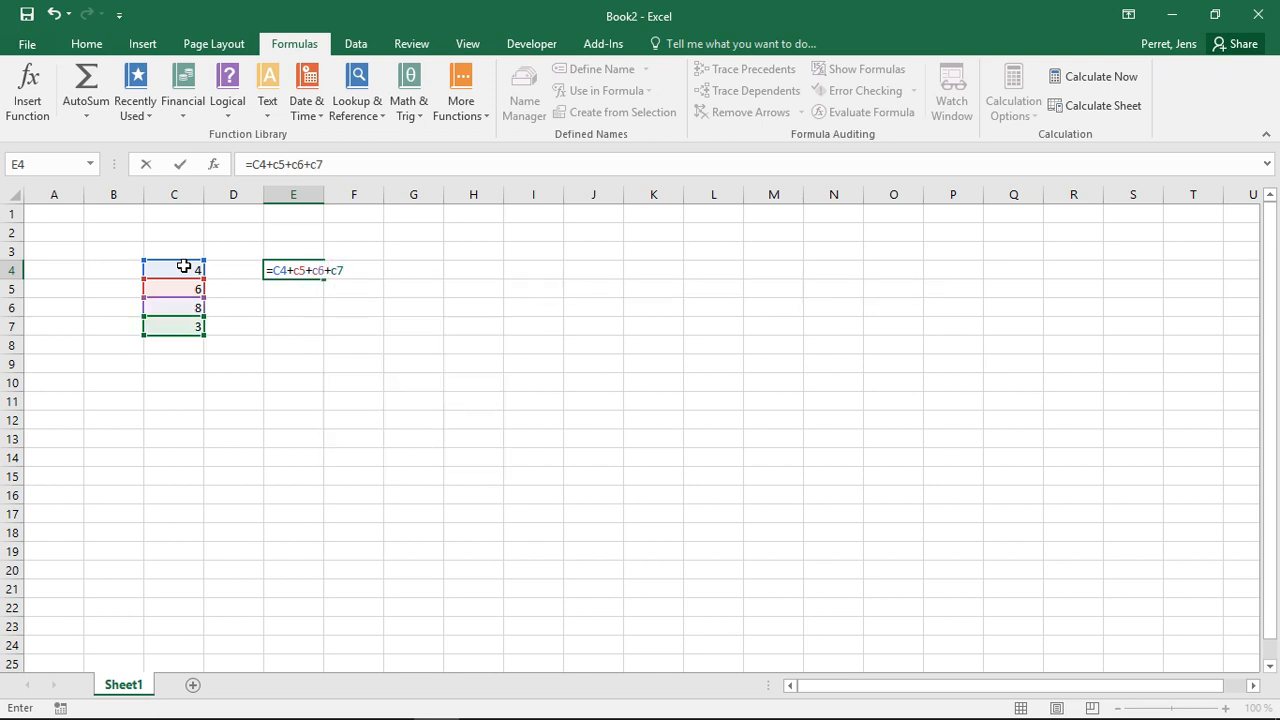
key(Return)
key(Up)
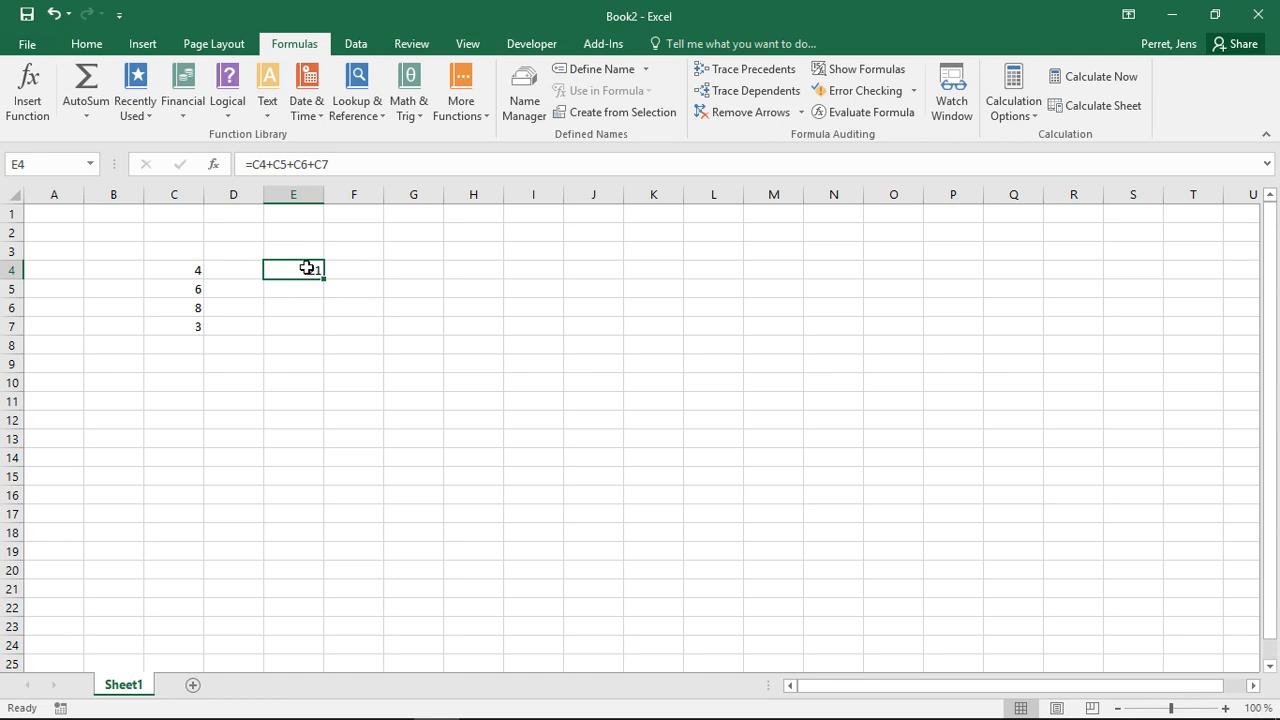
Fill the sum formula from E4 down to E5 and compare the cell references in both formulas
drag(323, 281, 324, 294)
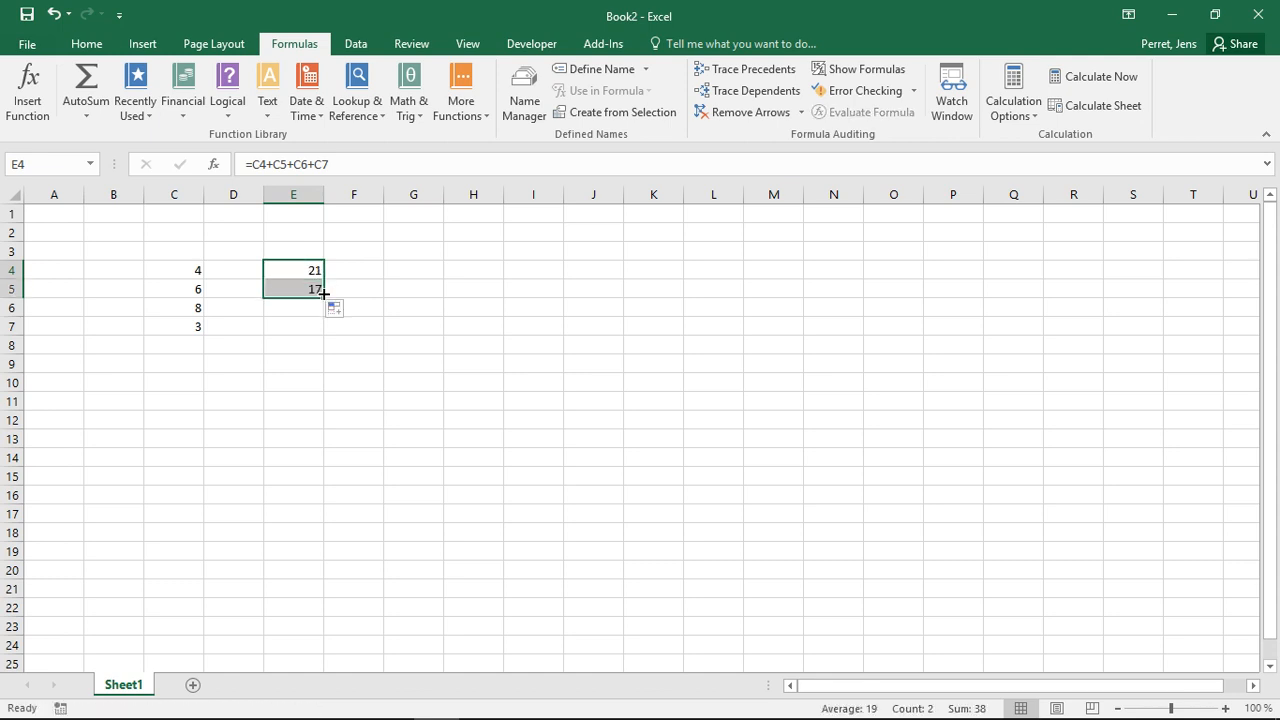
click(292, 288)
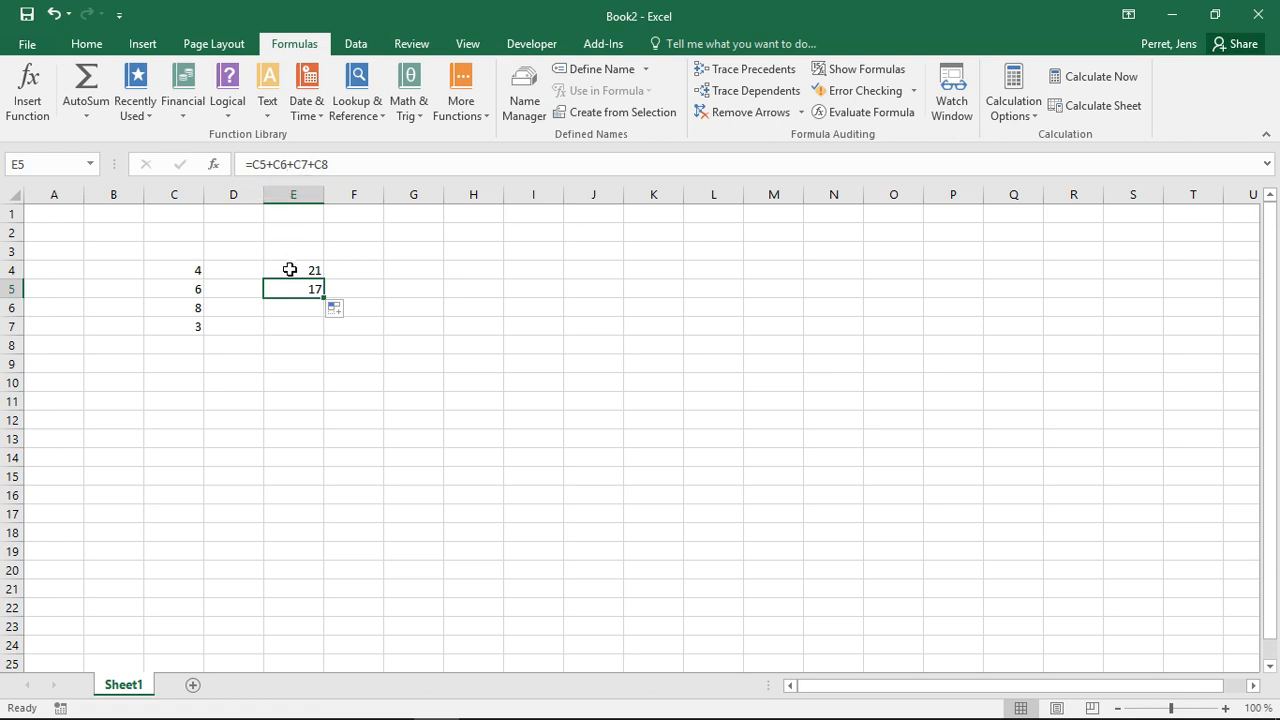
click(285, 270)
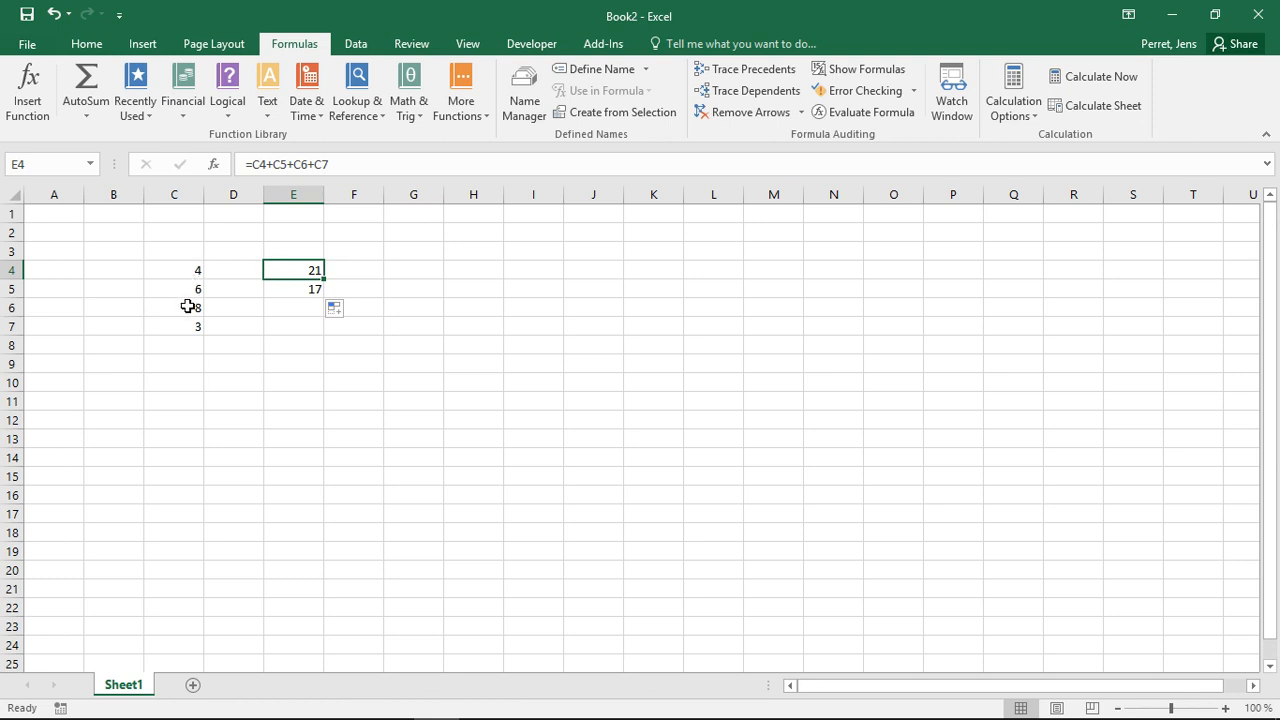
click(287, 288)
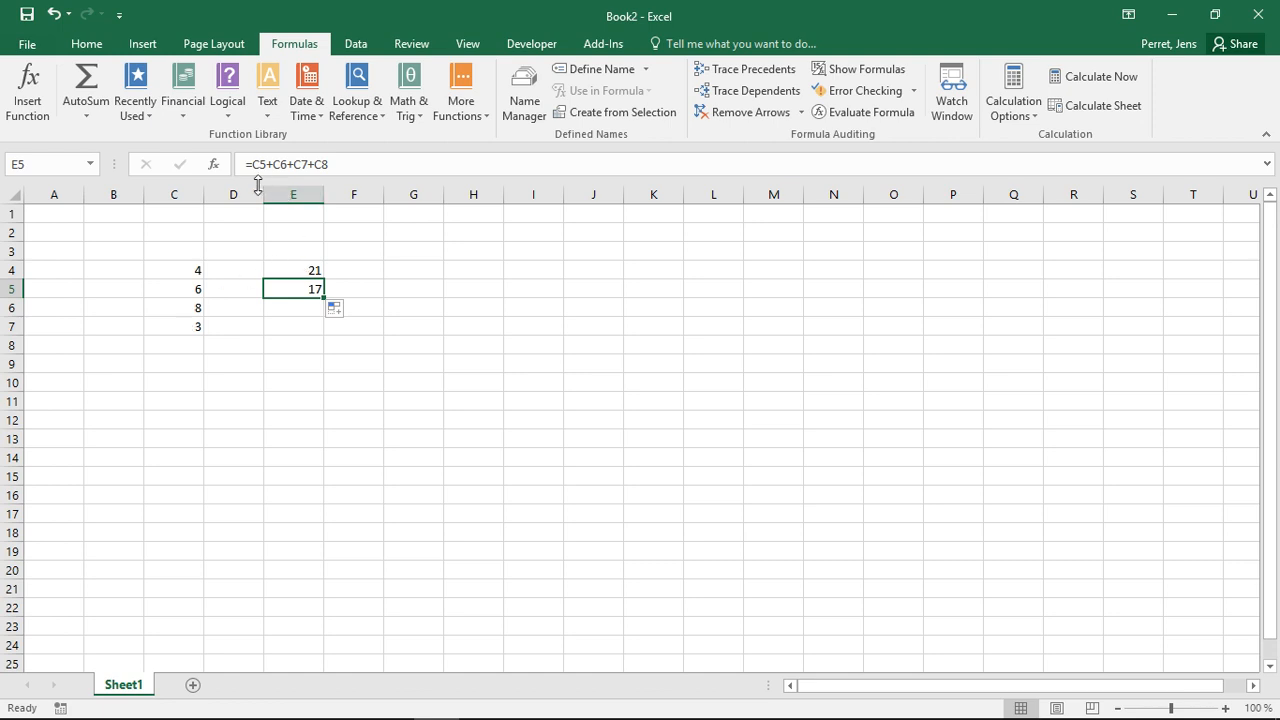
drag(304, 277, 305, 279)
click(294, 262)
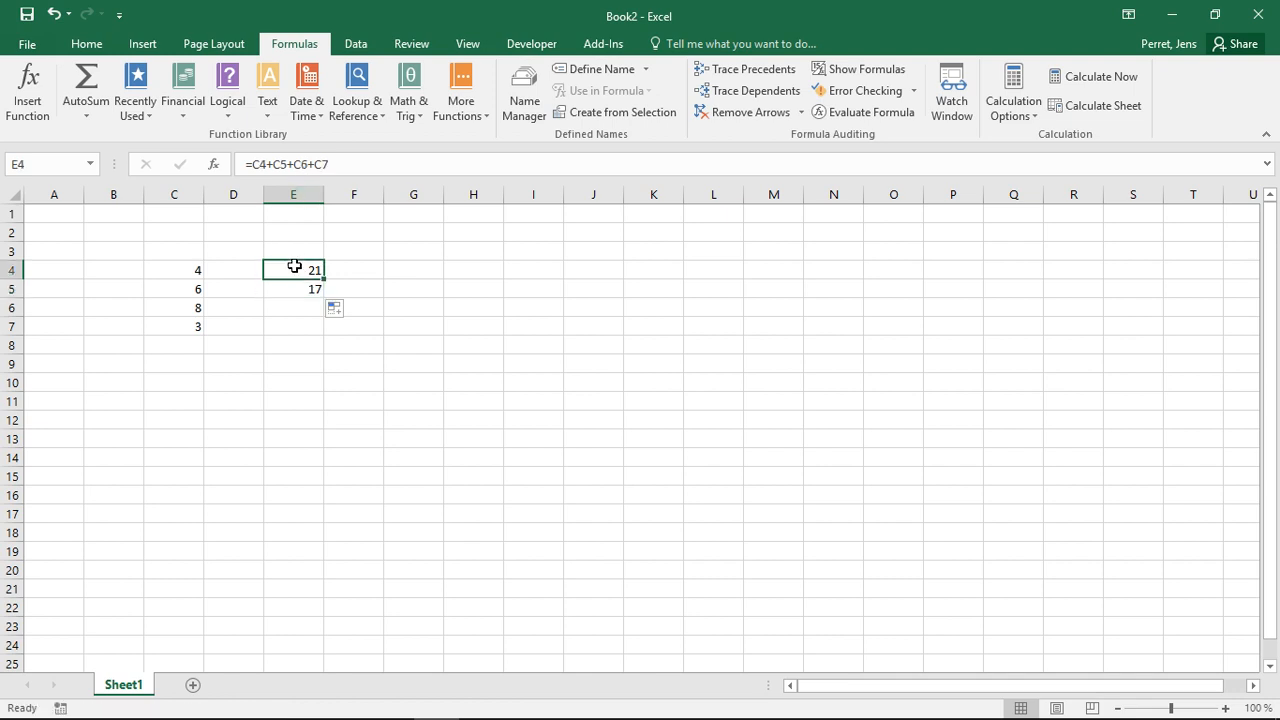
click(431, 261)
click(466, 332)
click(370, 434)
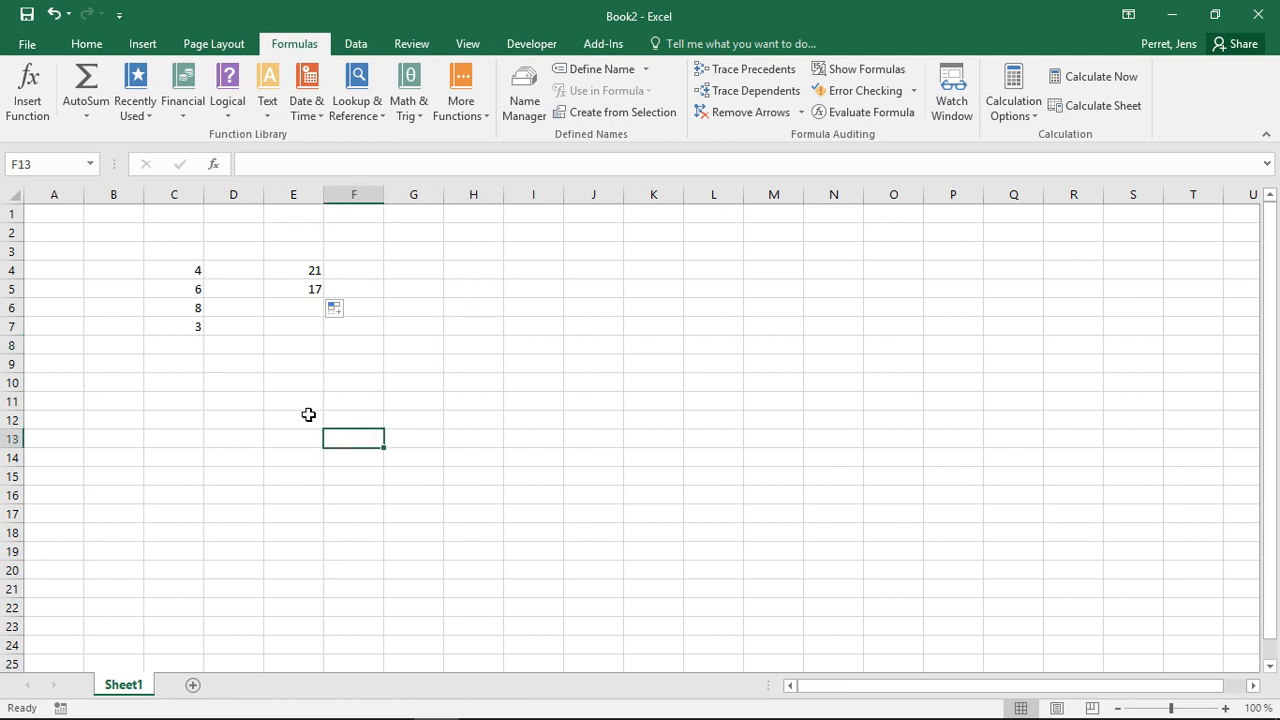
click(275, 404)
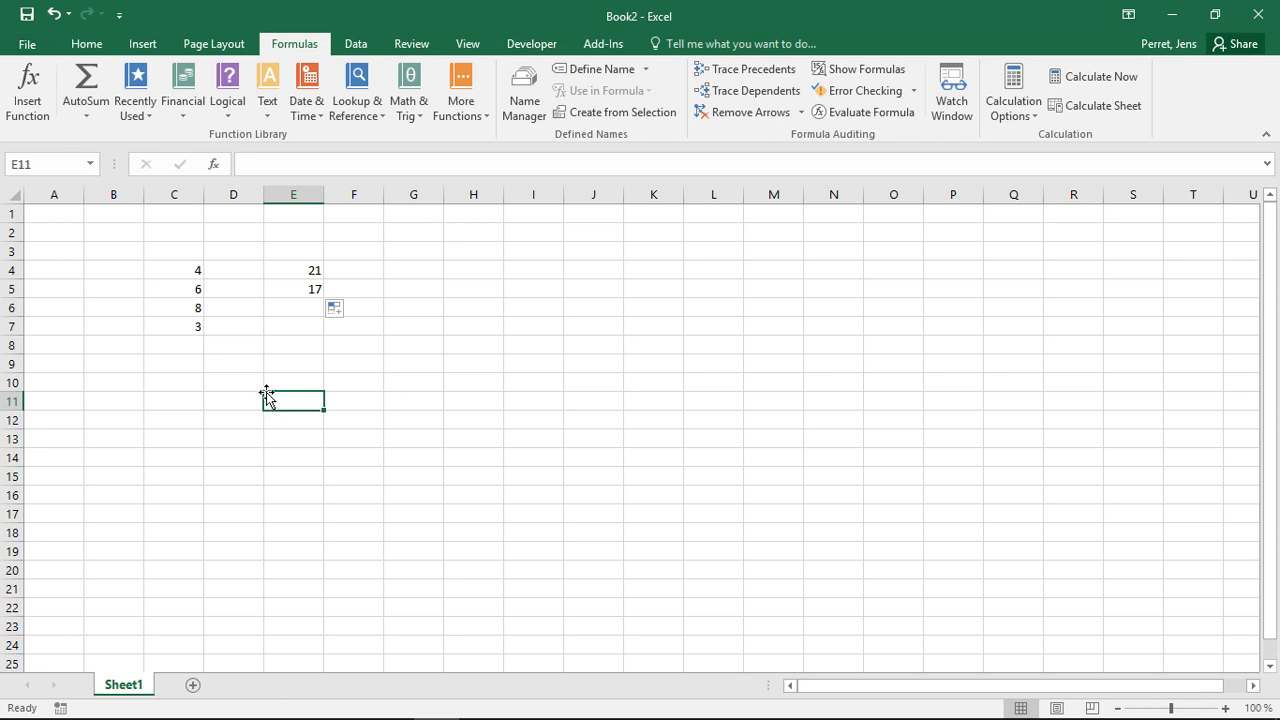
click(319, 288)
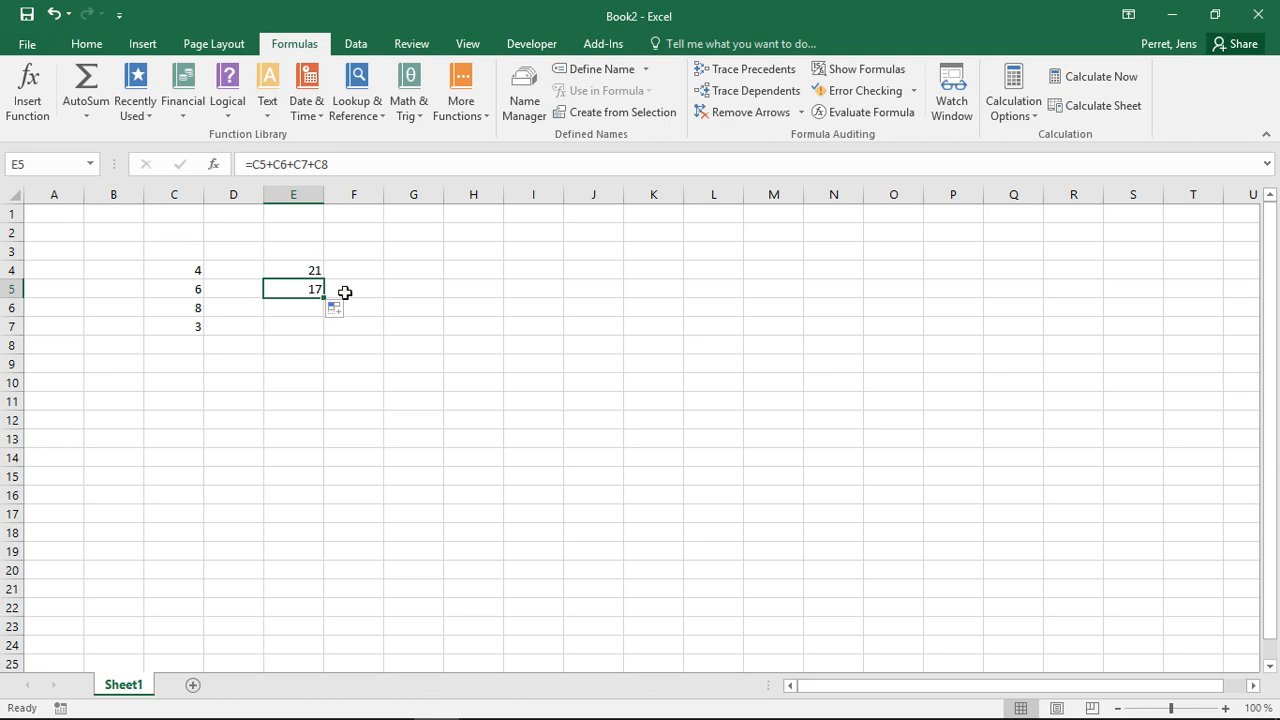
Enter =C4^0.5 in D4 and fill the formula down to D7 alongside the numbers
click(241, 268)
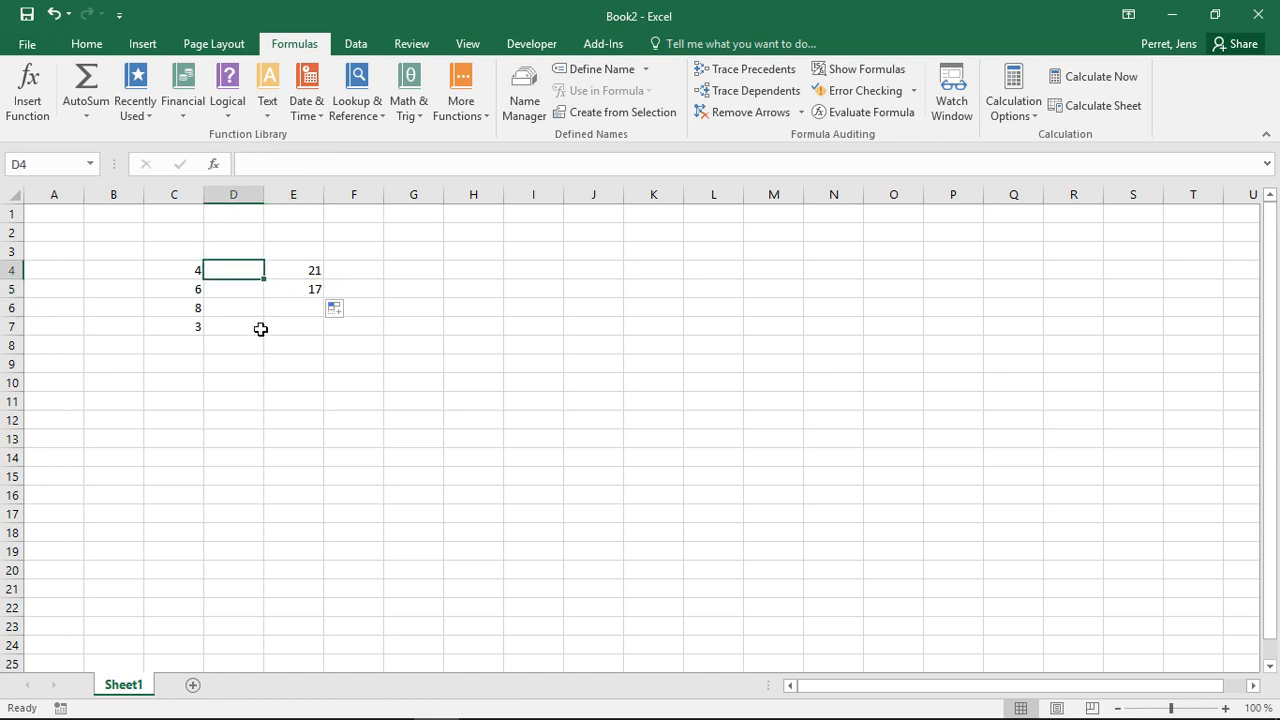
text(=)
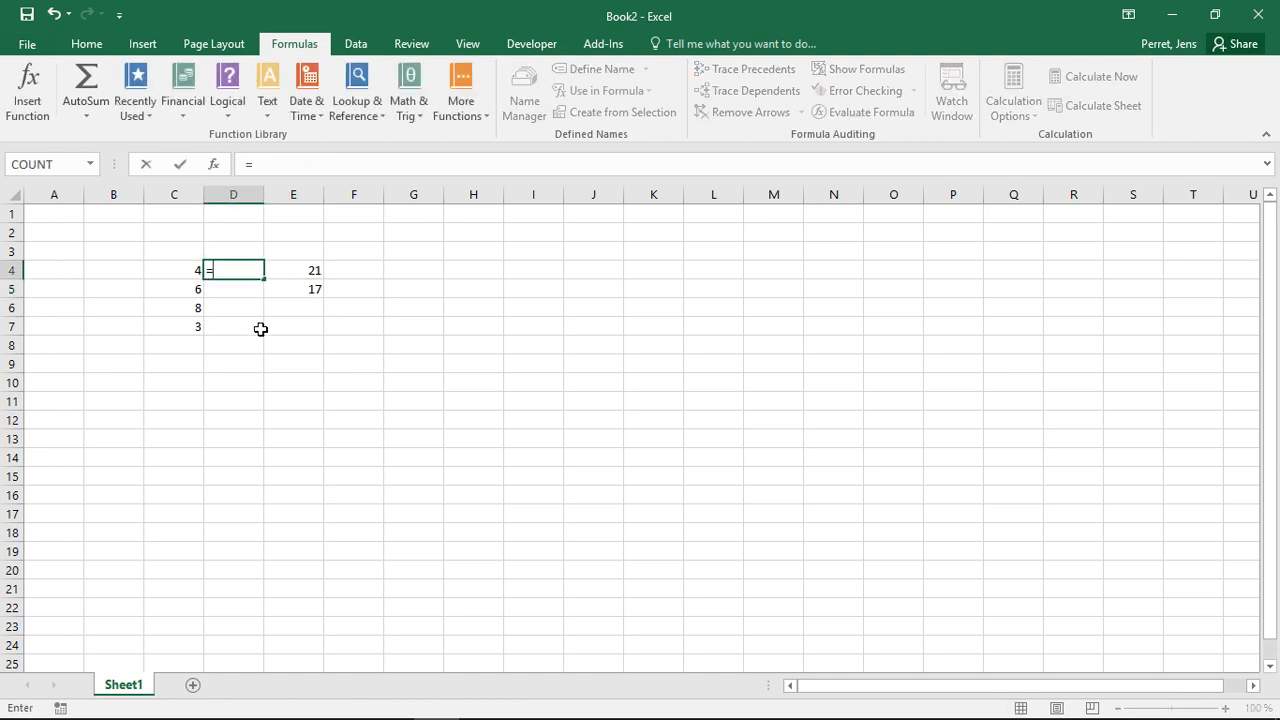
key(Left)
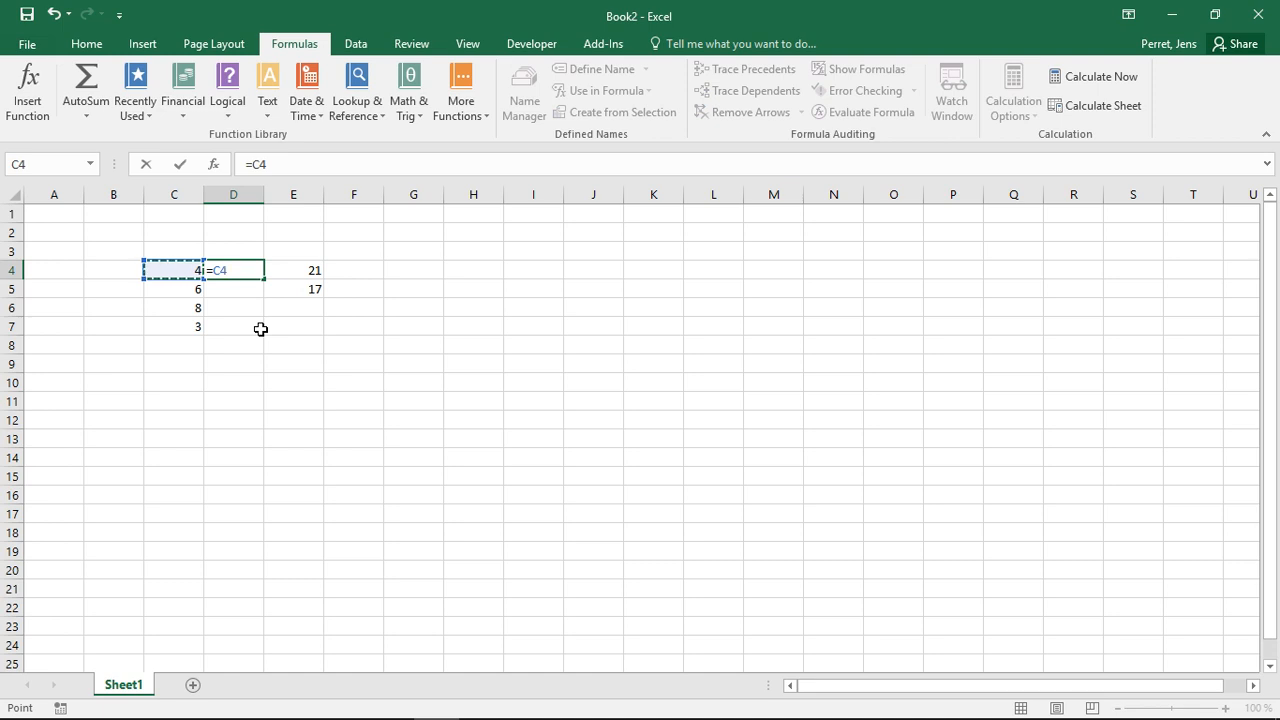
text(^0.5)
key(Return)
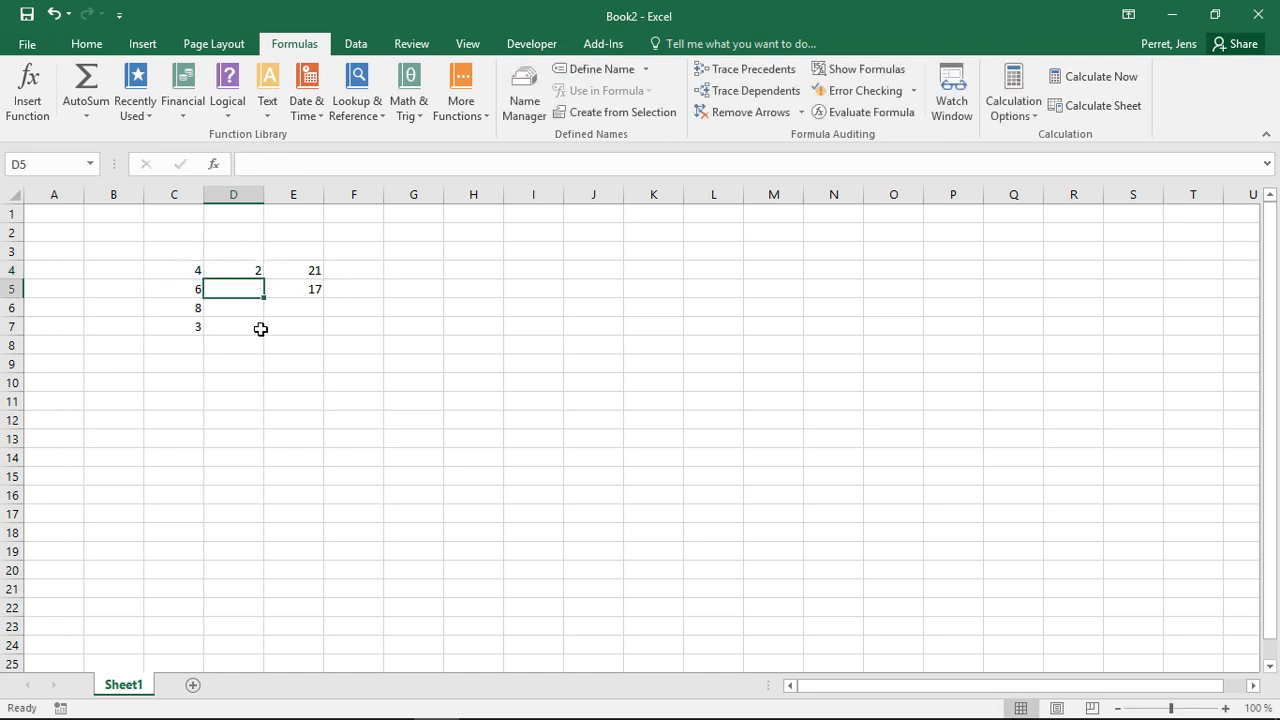
key(Up)
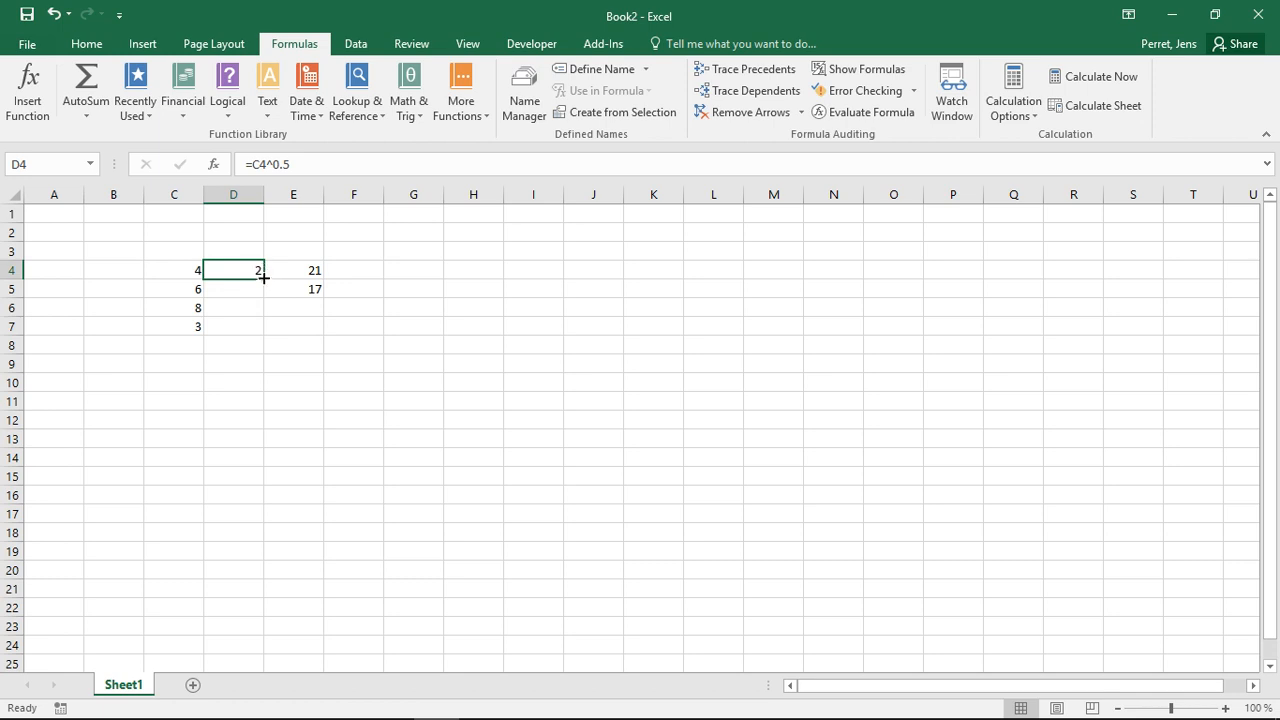
double_click(263, 281)
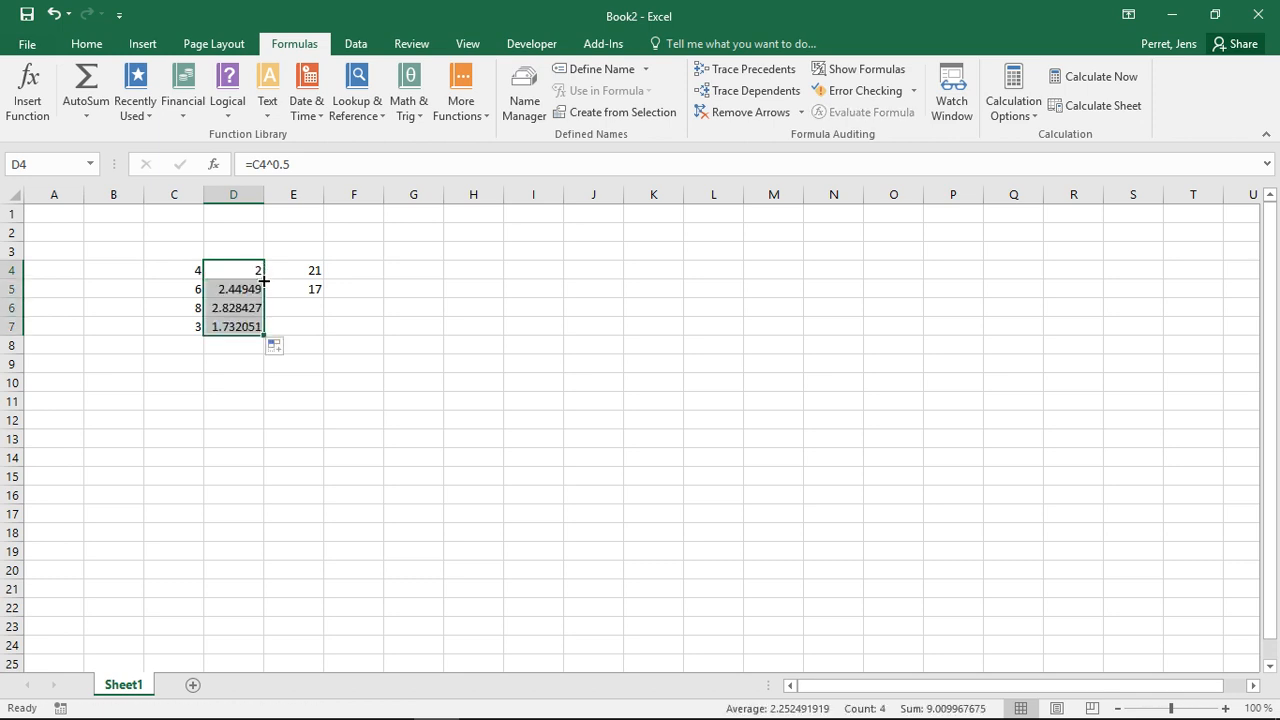
Check how the cell reference shifts in each of the power formulas in D4 to D7
click(235, 307)
click(236, 290)
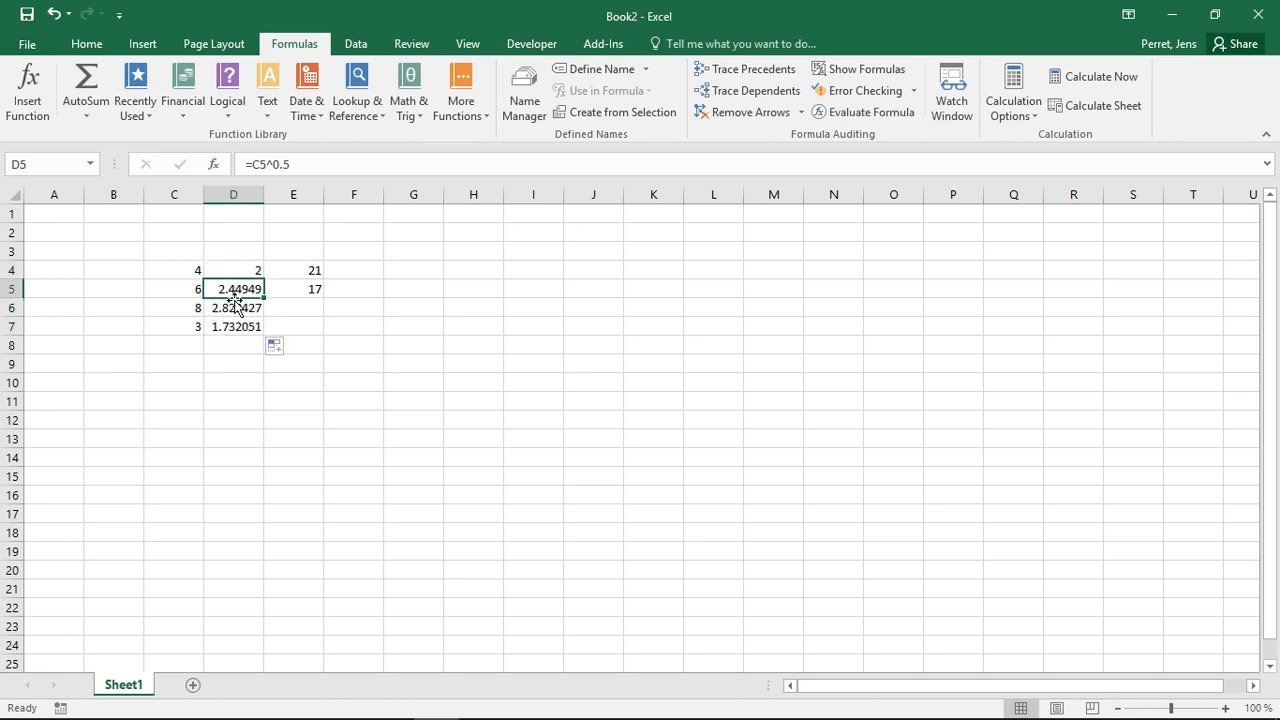
click(237, 310)
click(240, 326)
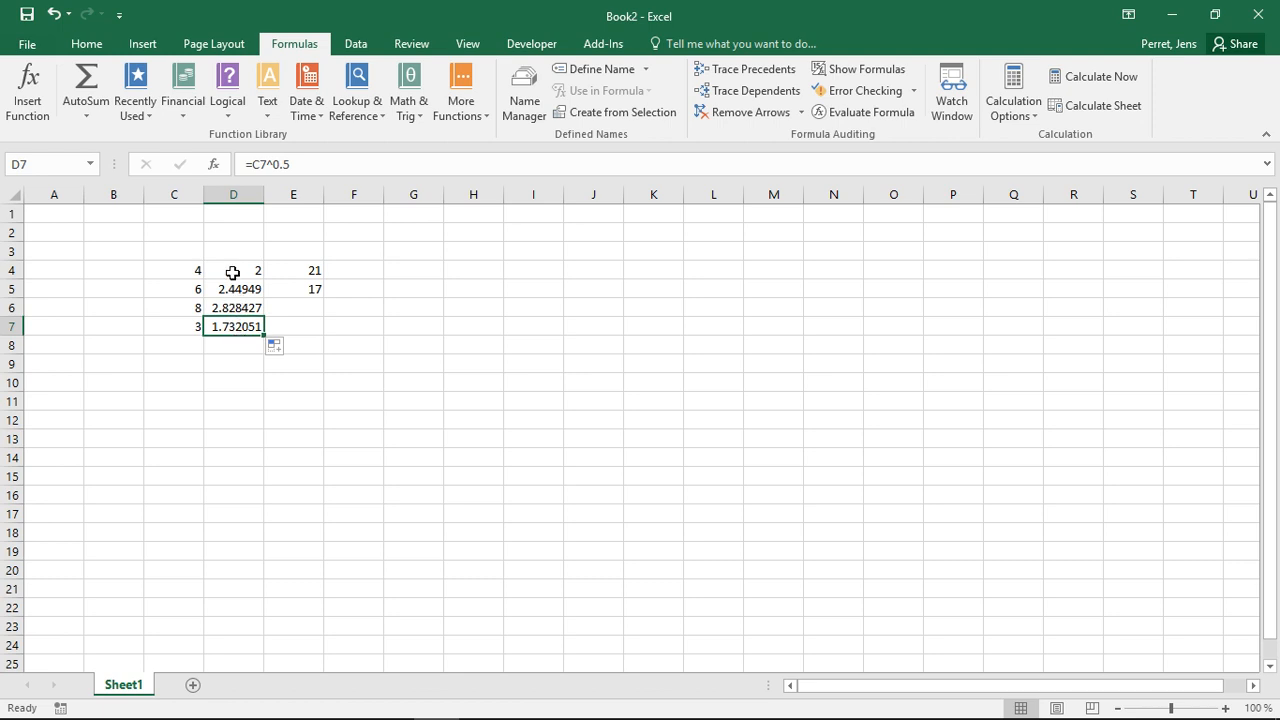
click(232, 272)
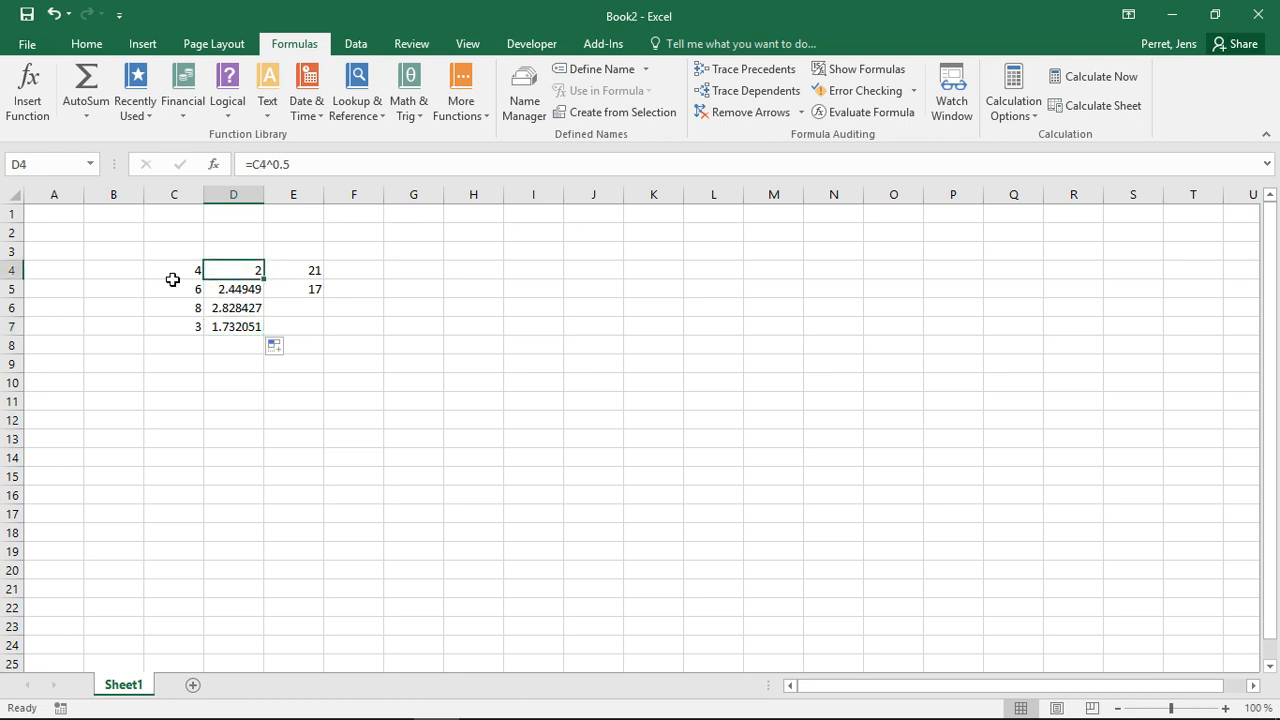
Clear the copied sum formula from E5 and step through the cells that the formula in E4 refers to
click(313, 287)
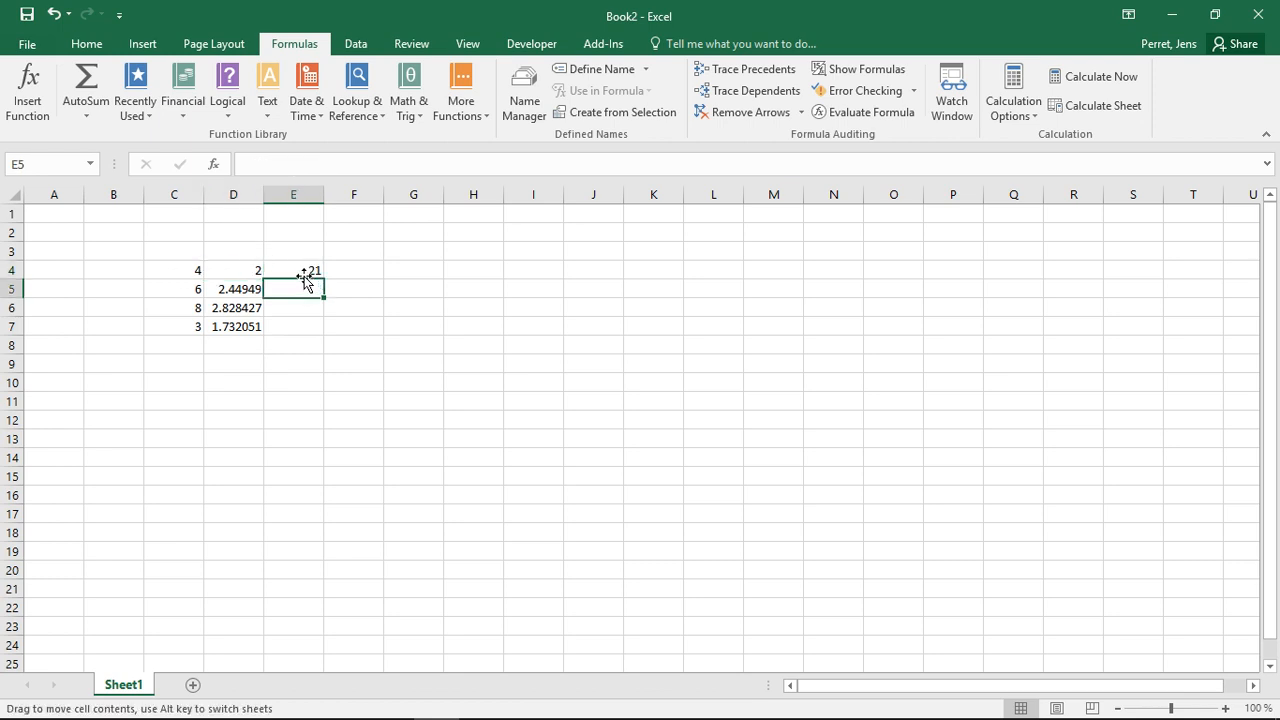
click(298, 269)
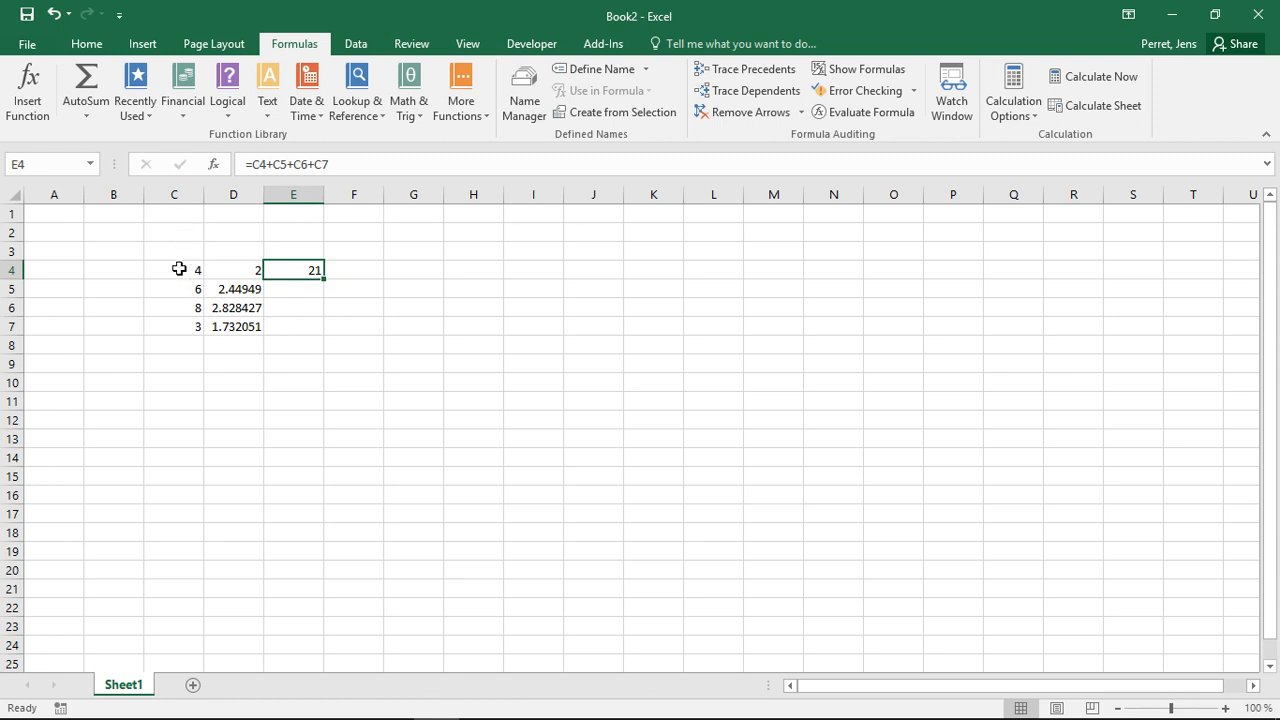
key(Down)
key(Left)
key(Left)
key(Down)
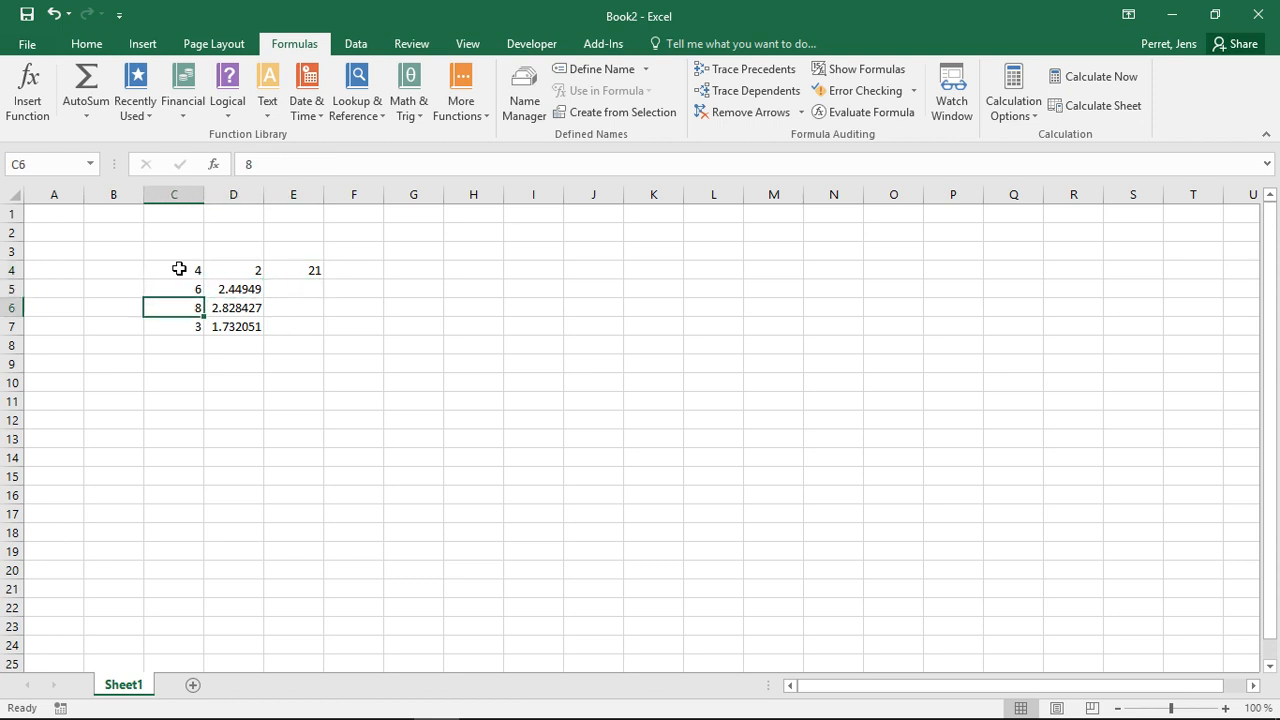
key(Down)
key(Up)
key(Up)
key(Up)
key(Right)
key(Right)
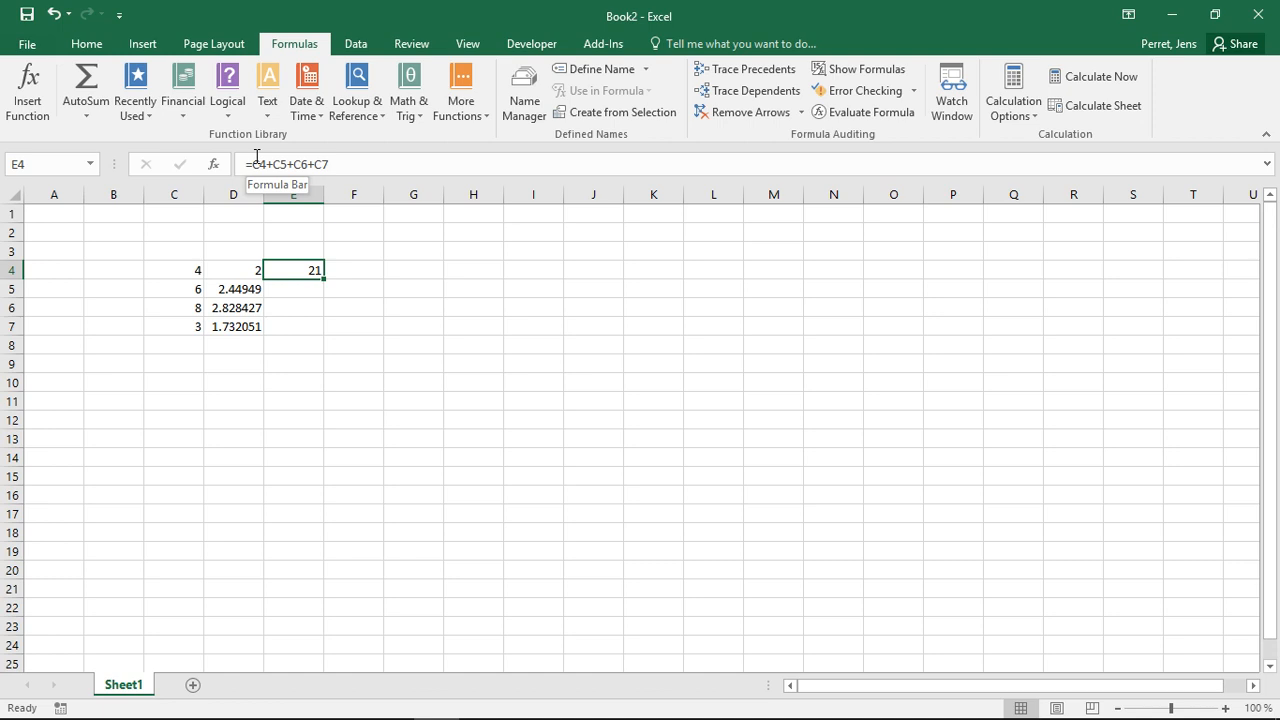
Clear the sum formula from E4 and move the power formulas from D4:D7 to B4:B7
key(Left)
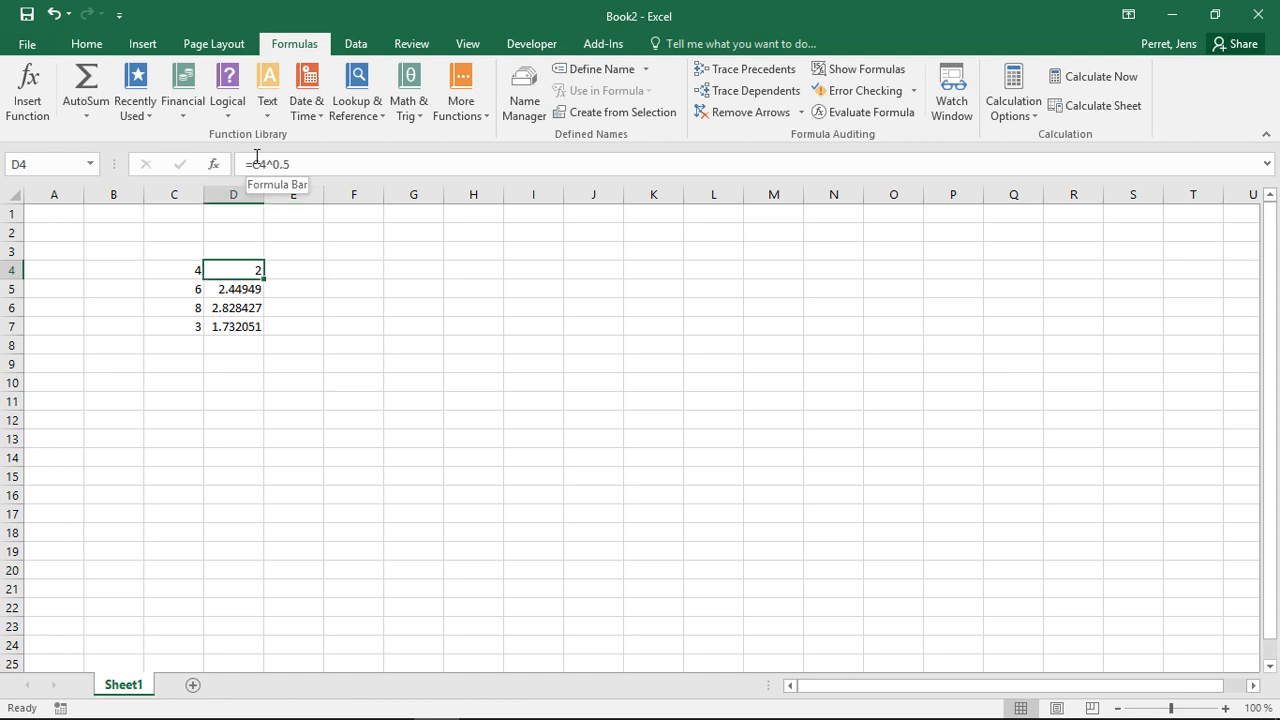
key(shift+Down)
key(shift+Down)
key(shift+Down)
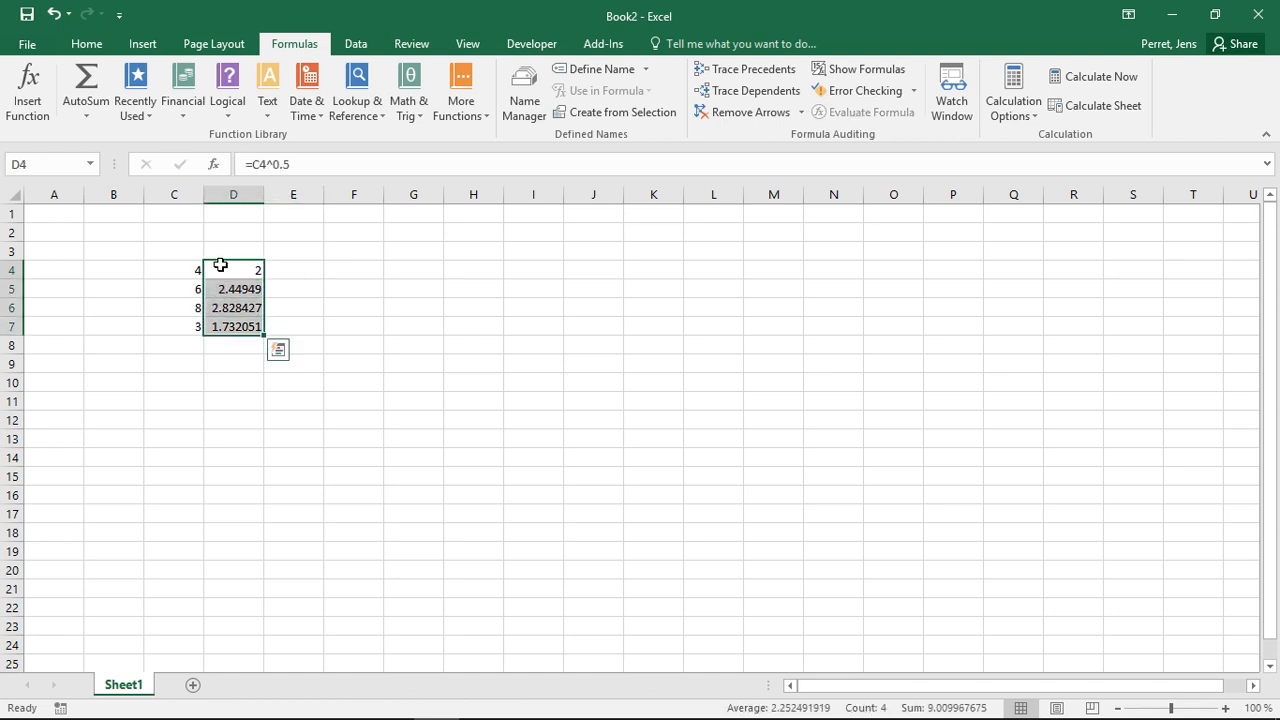
drag(225, 262, 104, 267)
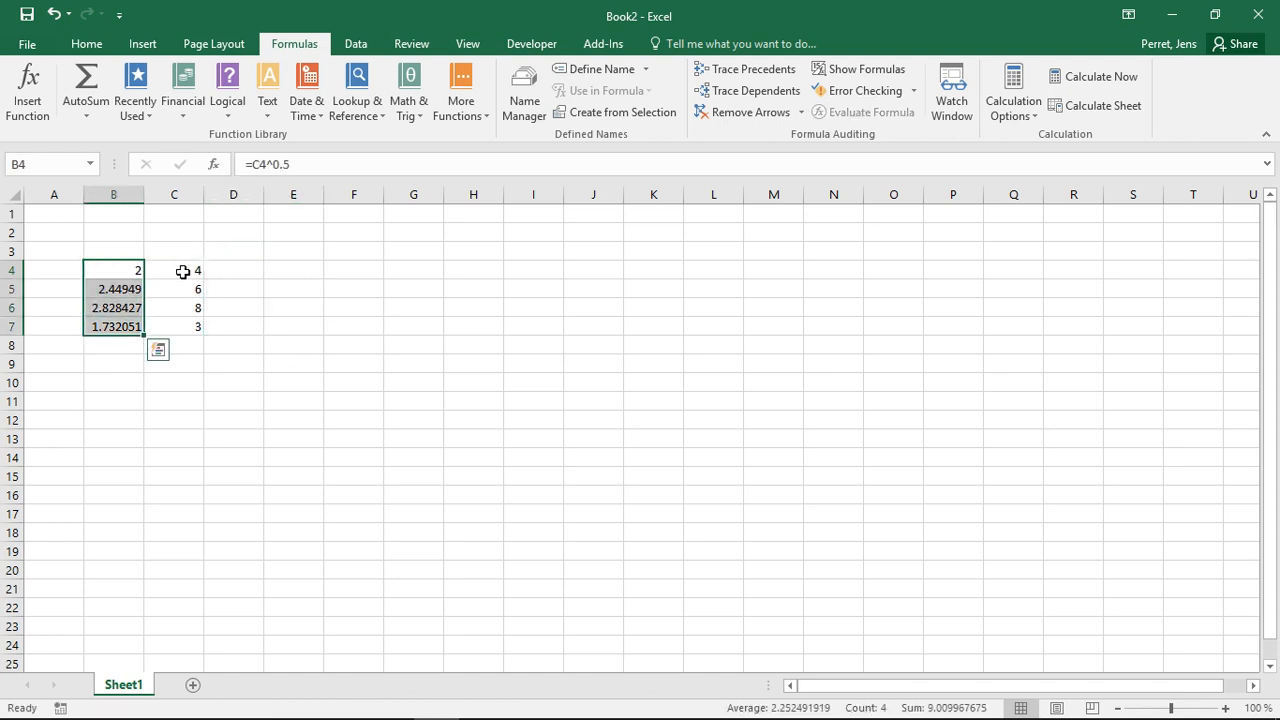
Add up the numbers in C4:C7 in cell C8 with the SUM function
click(185, 348)
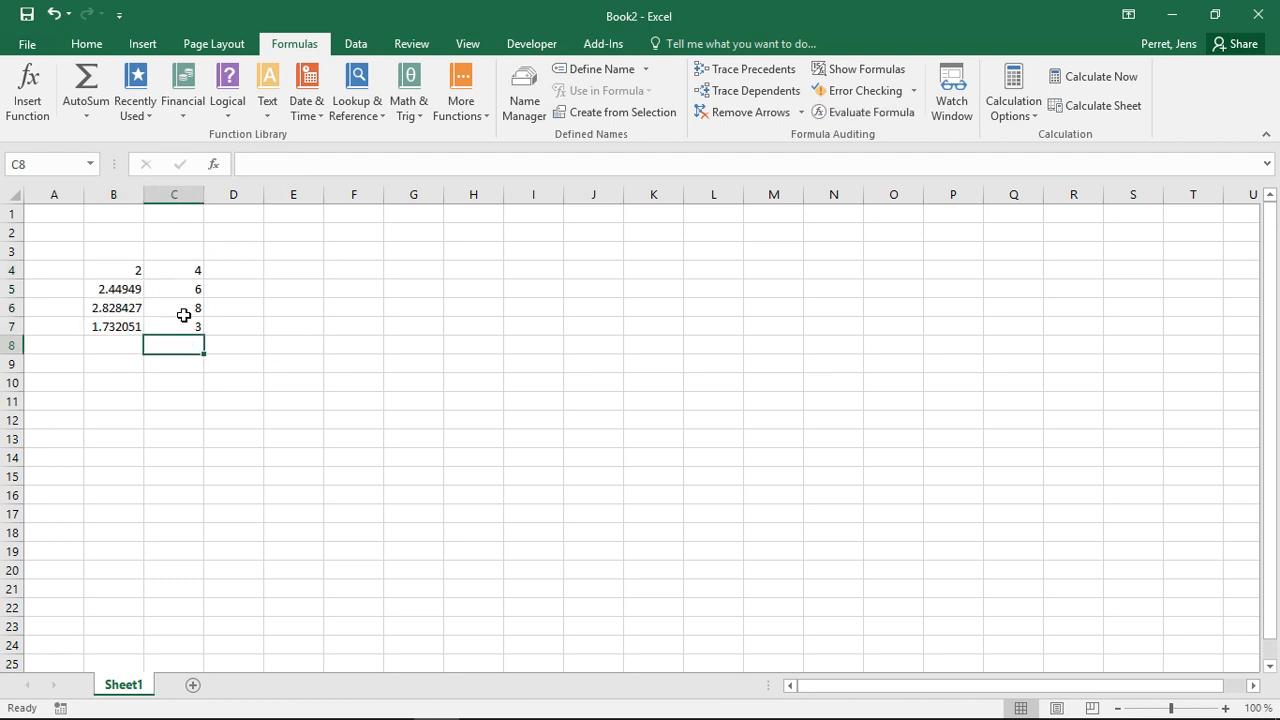
text(=SUM()
drag(184, 327, 184, 272)
key(Return)
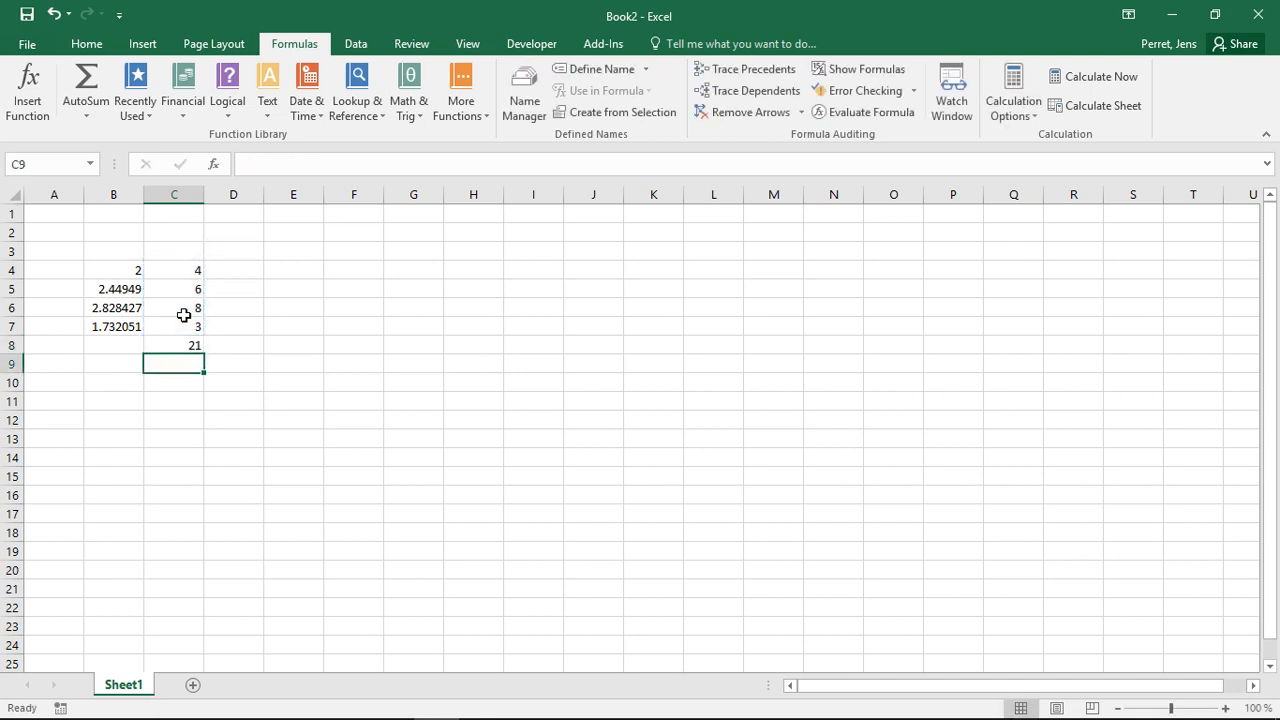
Step through the numbers in C4:C7 and check the sum formula in C8
key(Up)
key(Up)
click(186, 270)
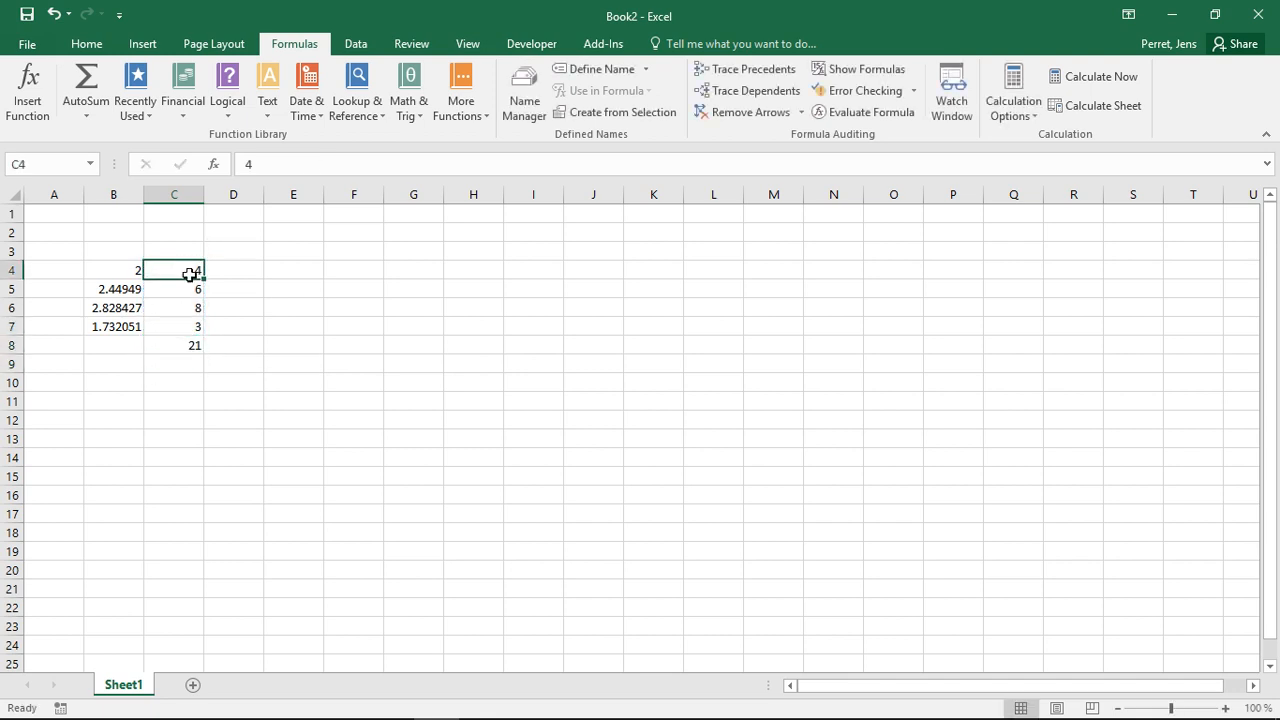
key(Down)
key(Down)
key(Down)
click(185, 308)
click(186, 289)
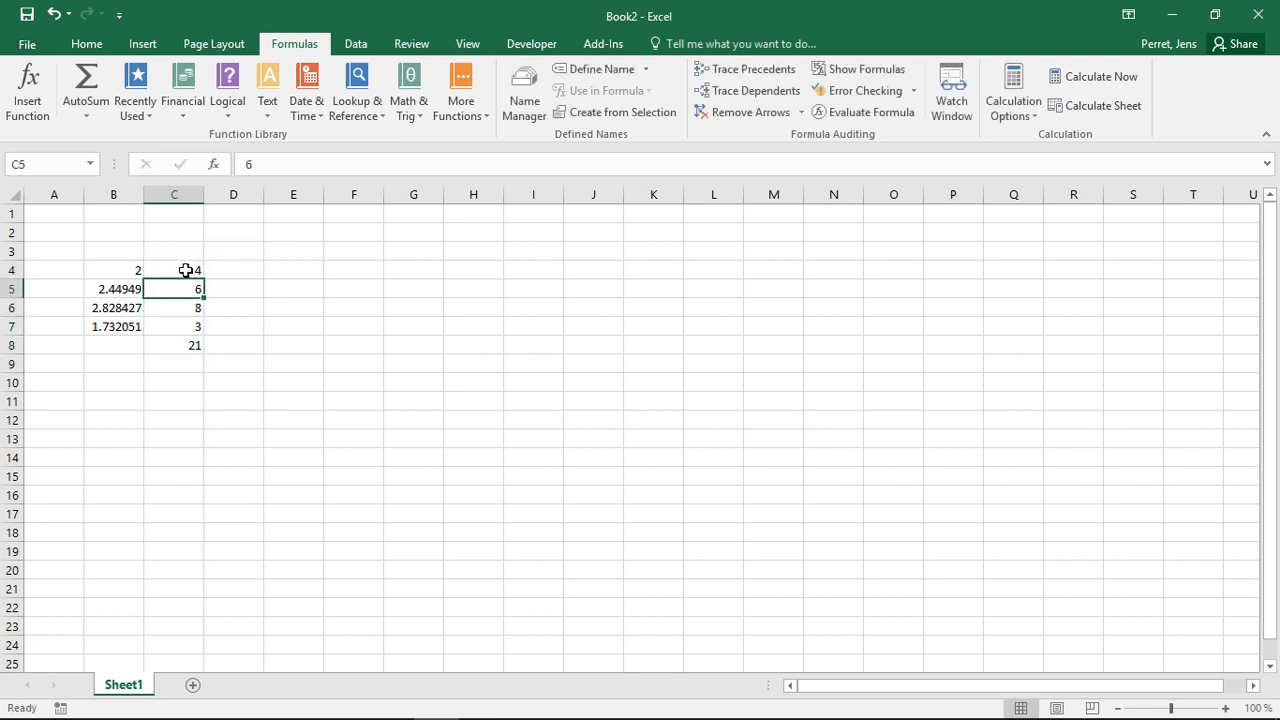
click(186, 271)
click(190, 349)
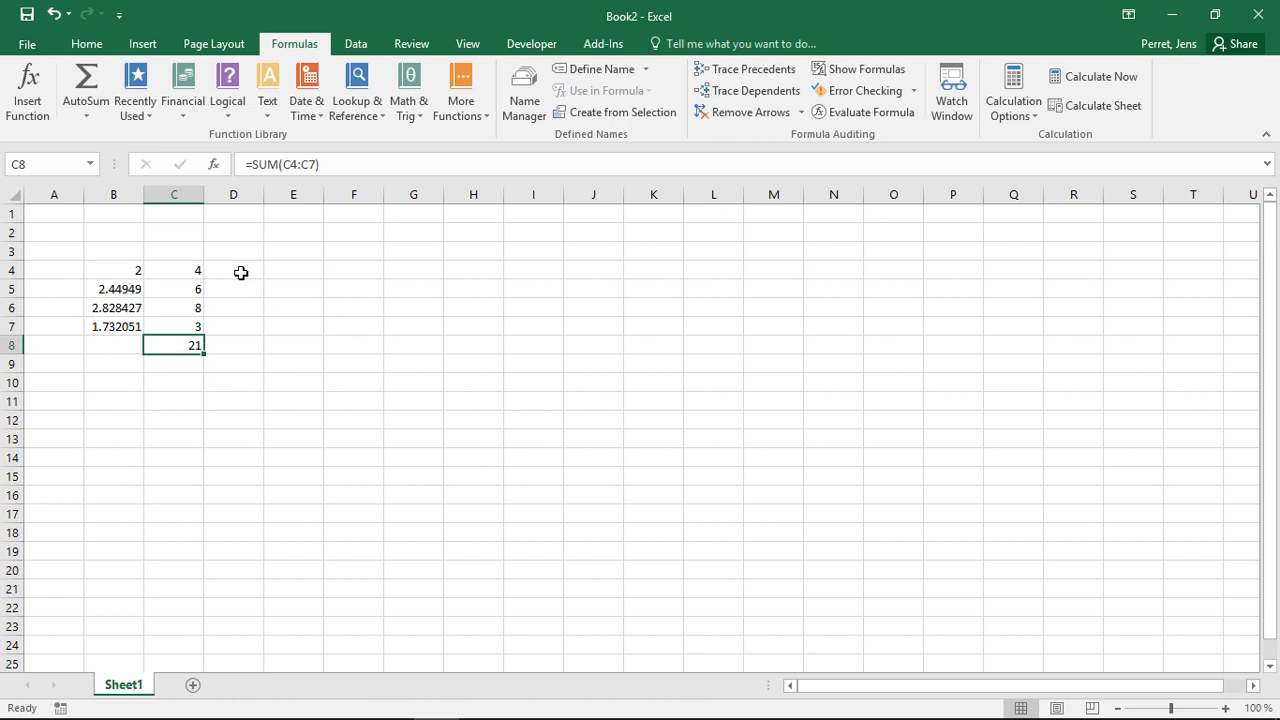
Enter the formula =C4/C8 in D4 to compute the first number's share of the total
click(243, 274)
text(=)
click(178, 268)
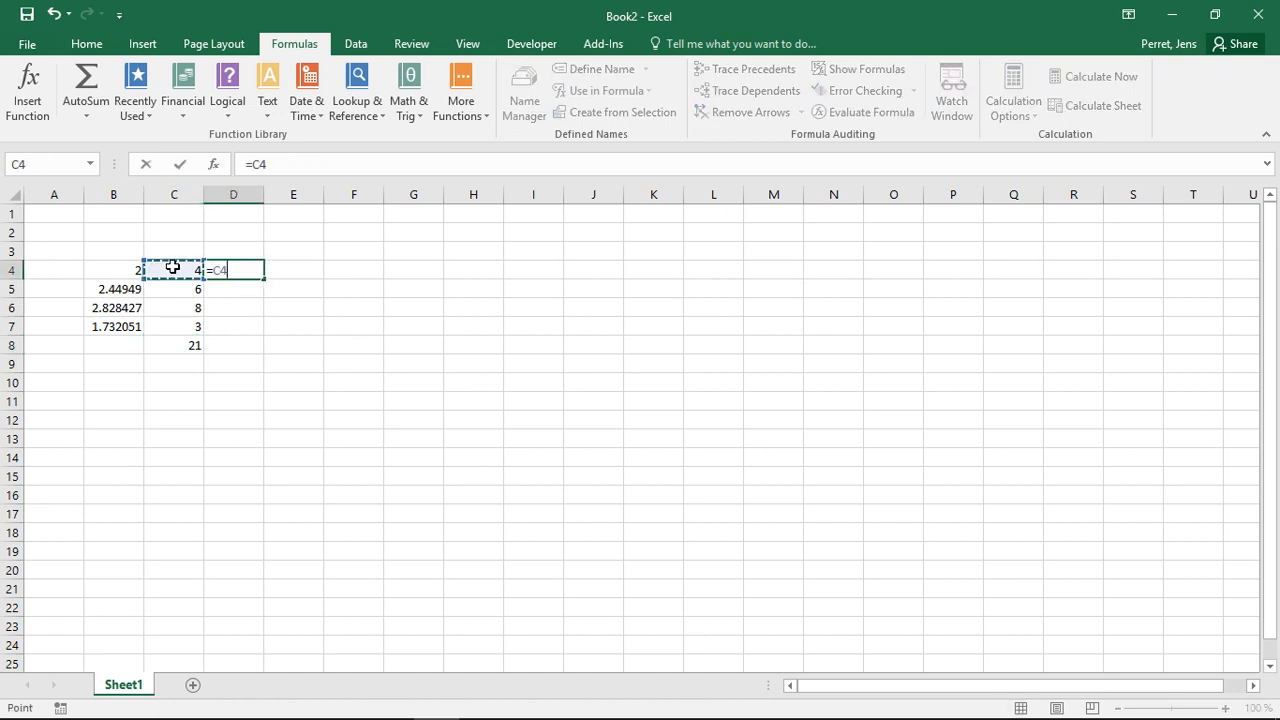
text(/)
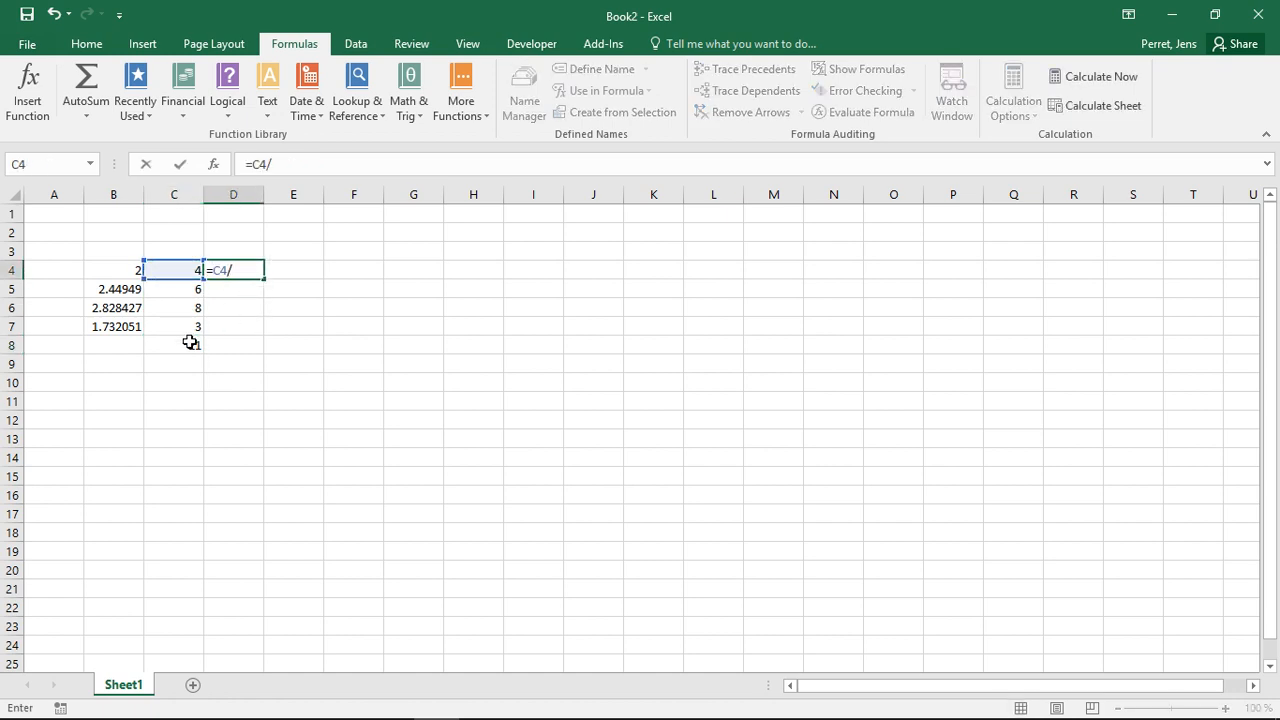
click(190, 343)
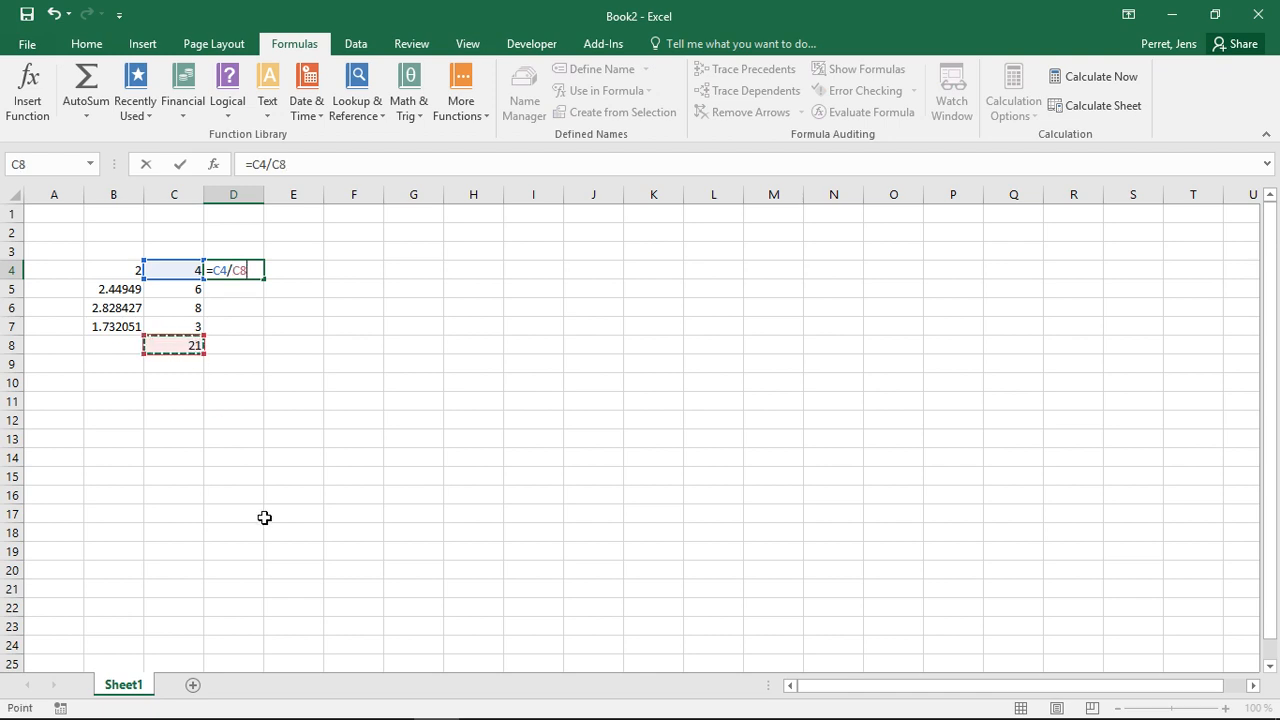
key(Return)
key(Up)
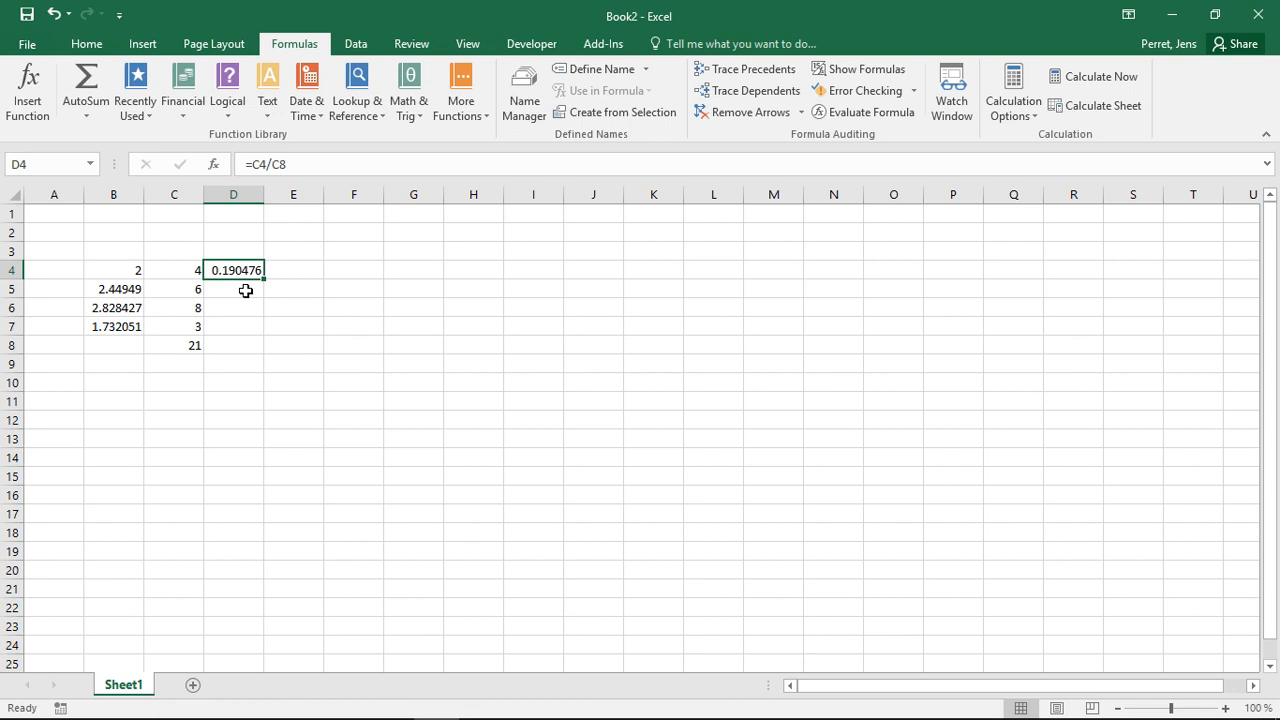
Fill the formula in D4 down to D7 and compare the cell references in D5 and D4
click(245, 290)
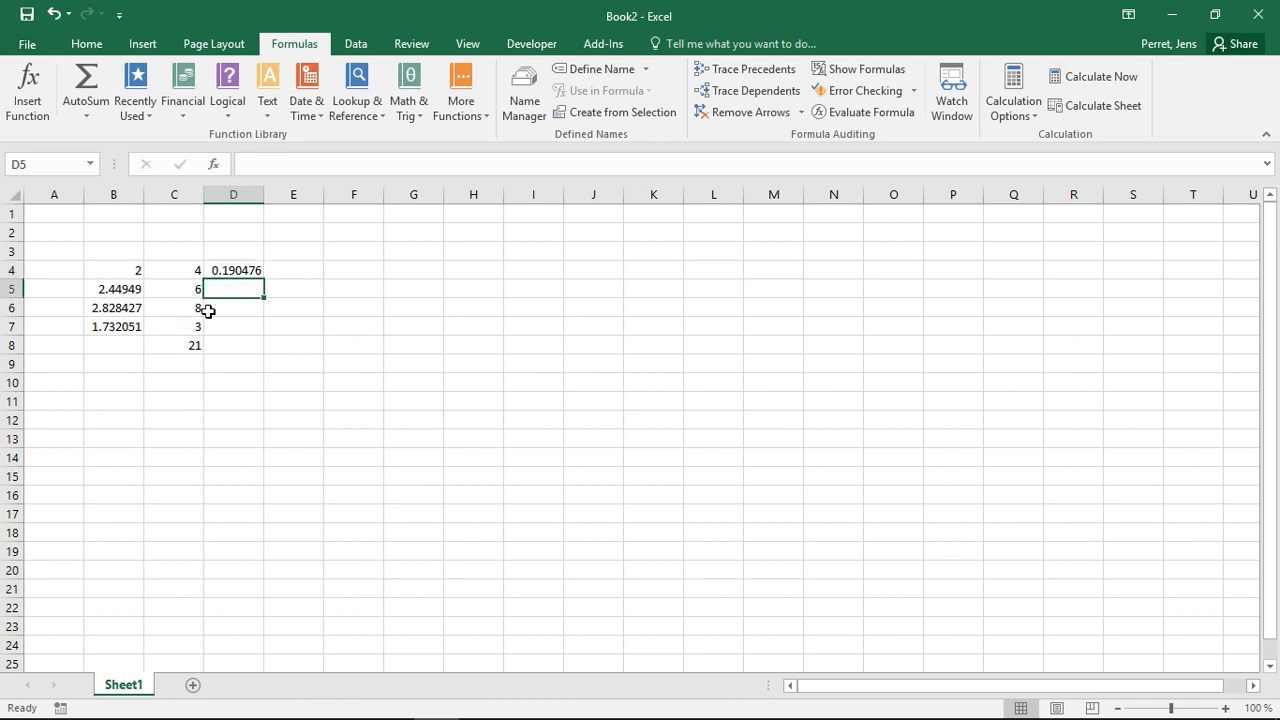
click(252, 276)
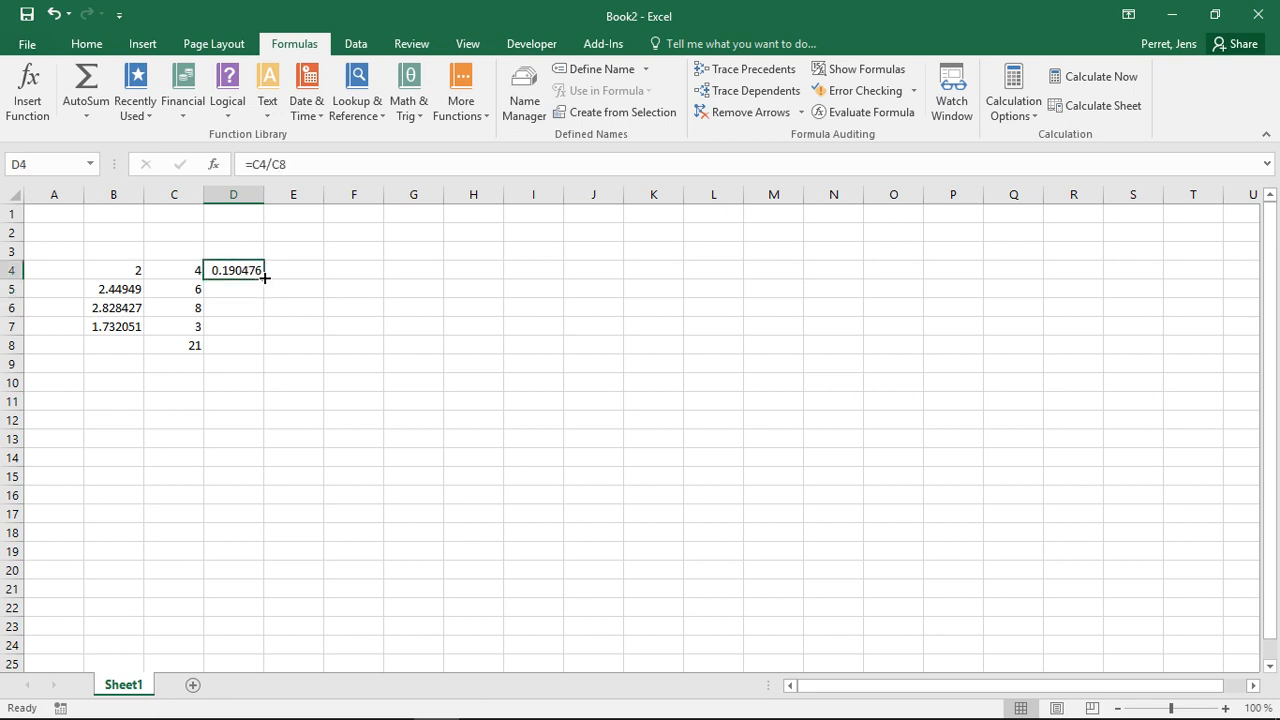
drag(263, 281, 263, 338)
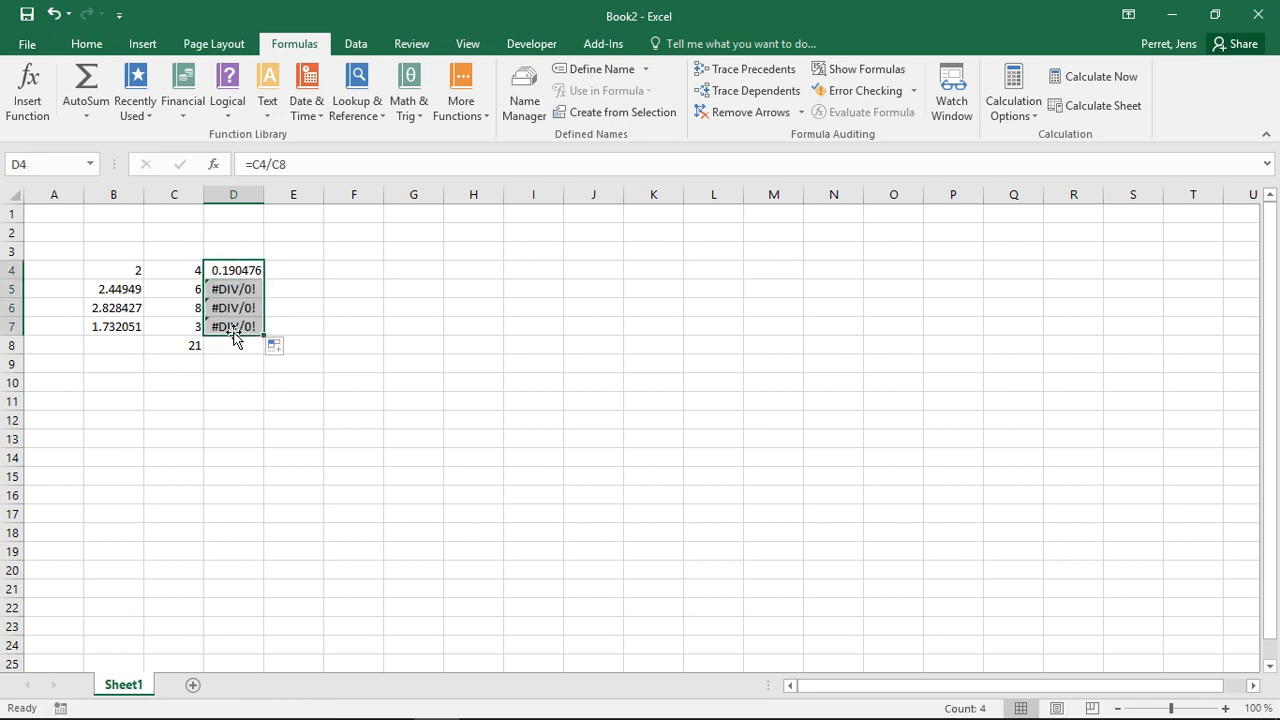
click(242, 286)
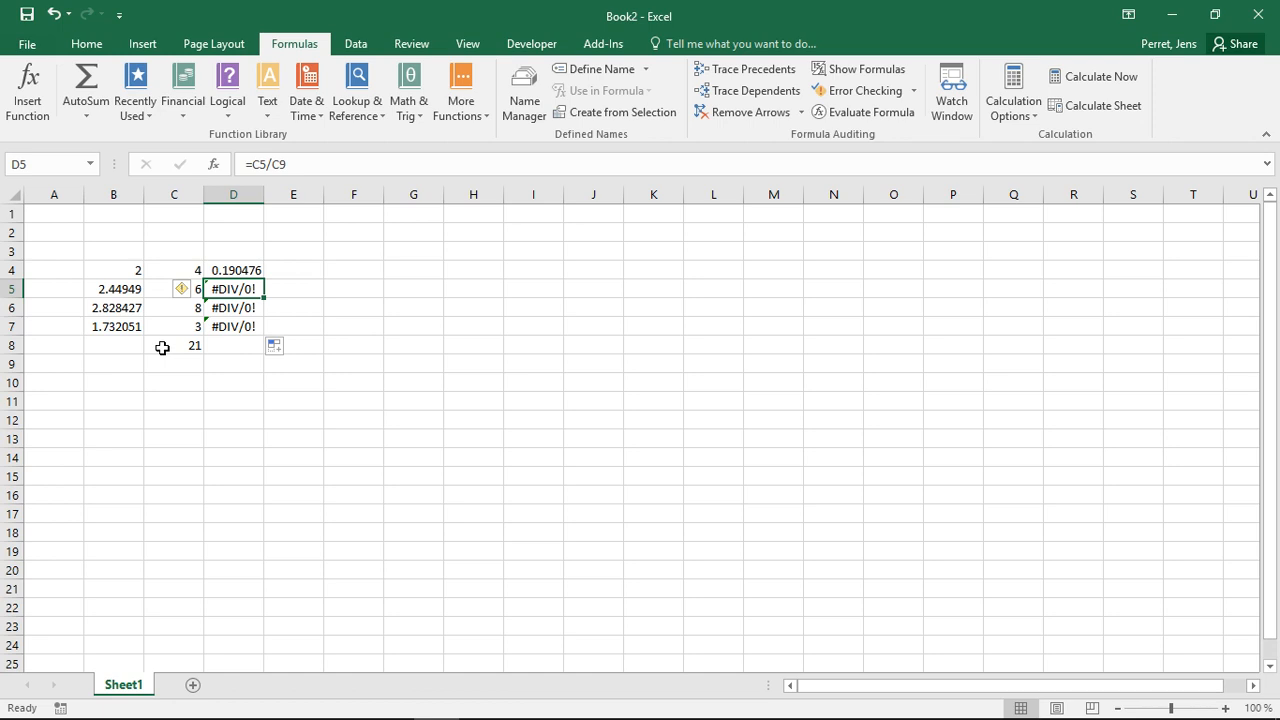
click(245, 270)
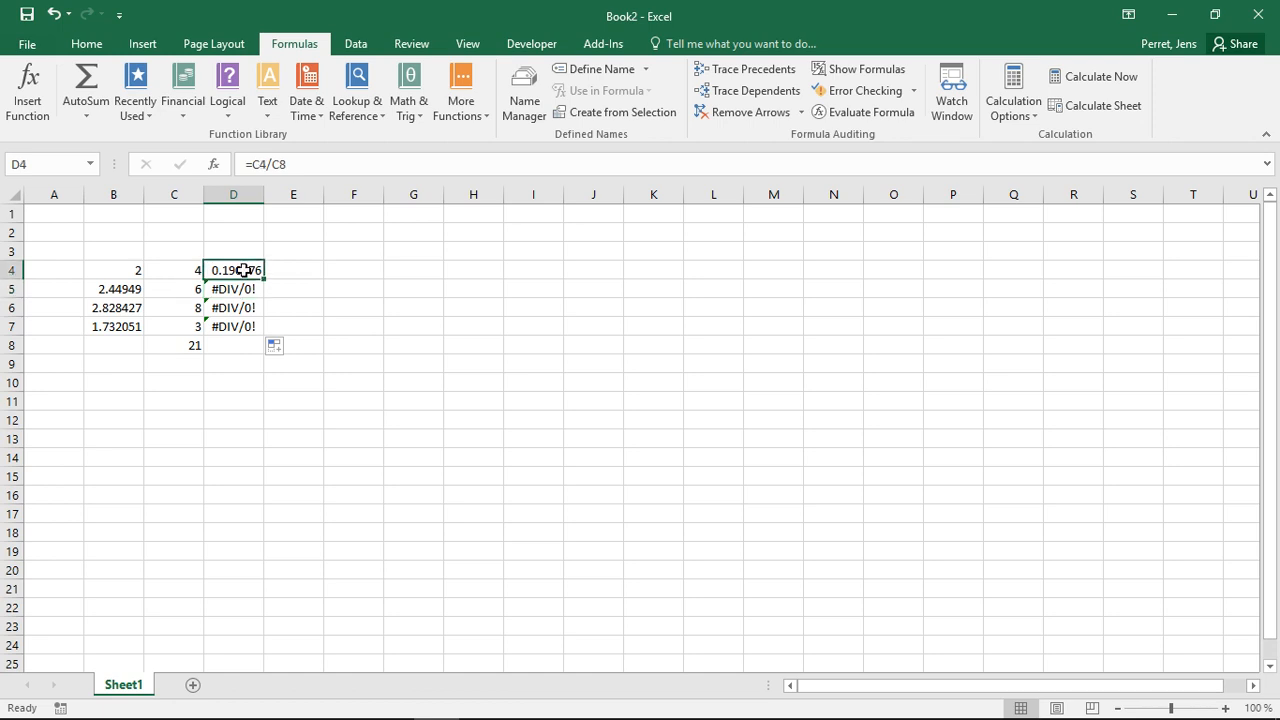
Clear the filled-down division formulas from D5:D7, keeping the original in D4
drag(240, 289, 237, 328)
key(Delete)
key(Up)
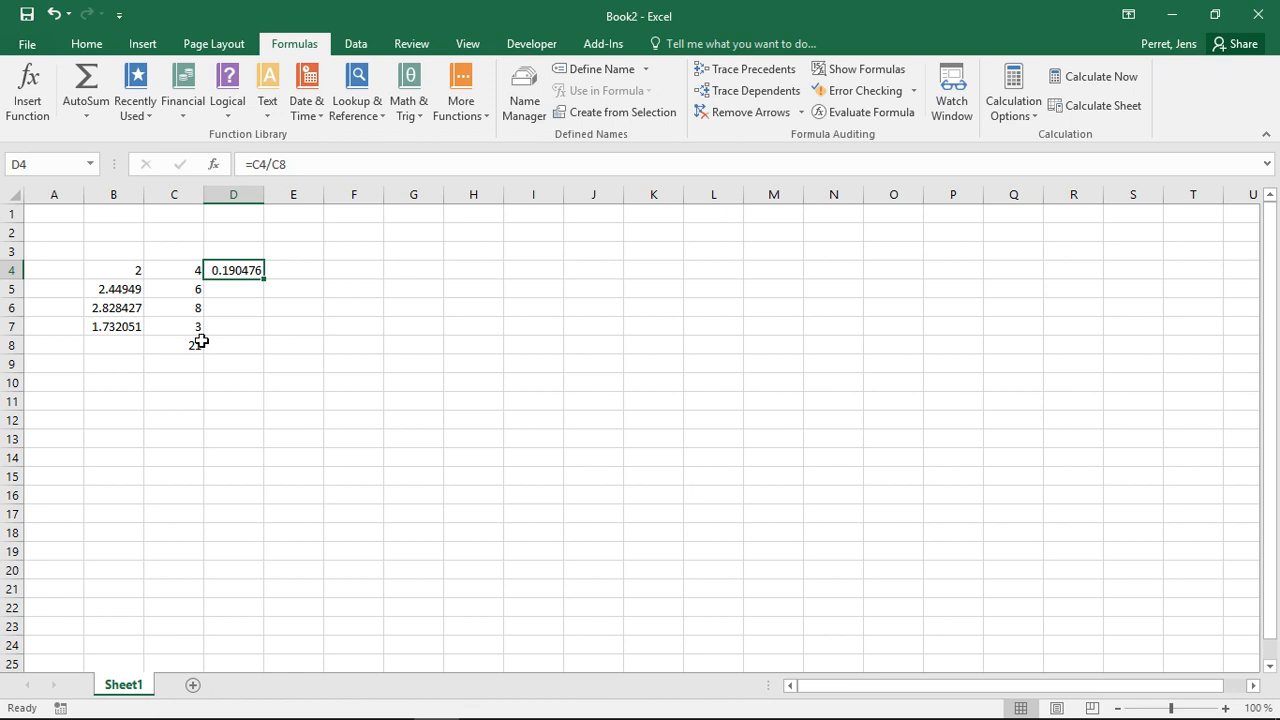
Make the total's reference absolute in D4 so it reads =C4/$C$8, and fill the formula down to D7
click(275, 163)
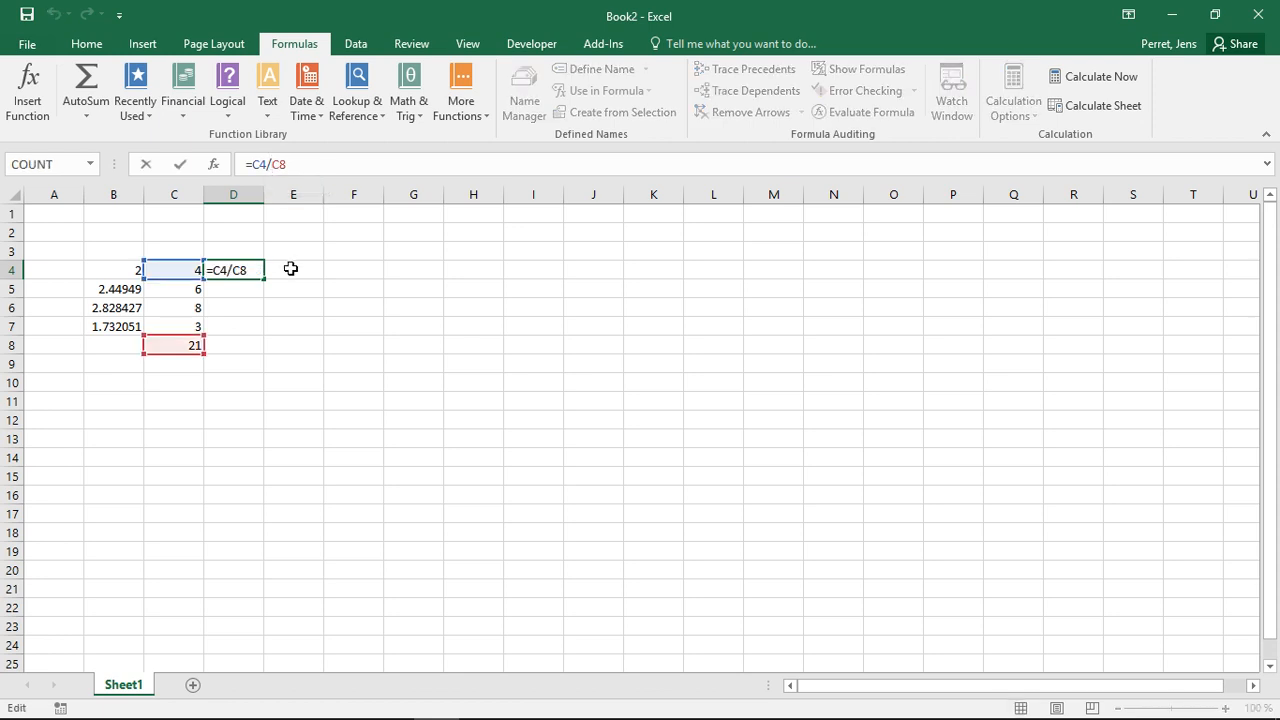
text($)
key(Right)
text($)
key(Return)
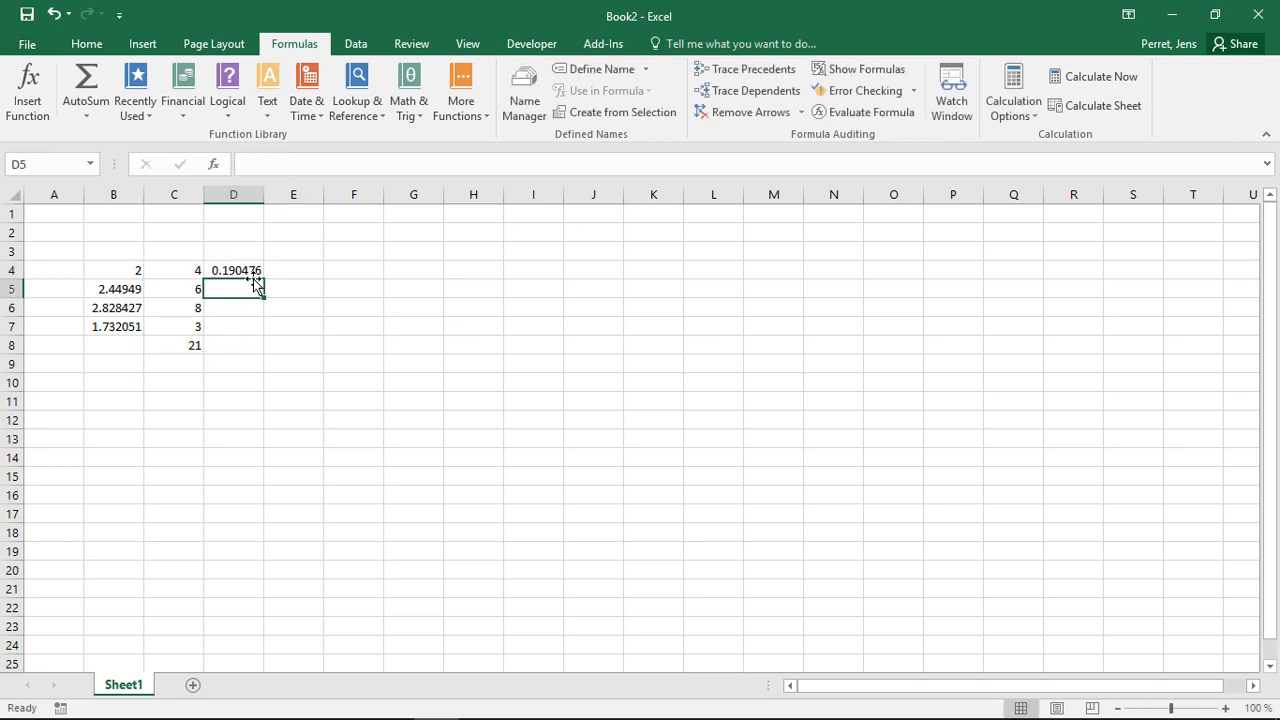
click(251, 272)
drag(264, 280, 264, 330)
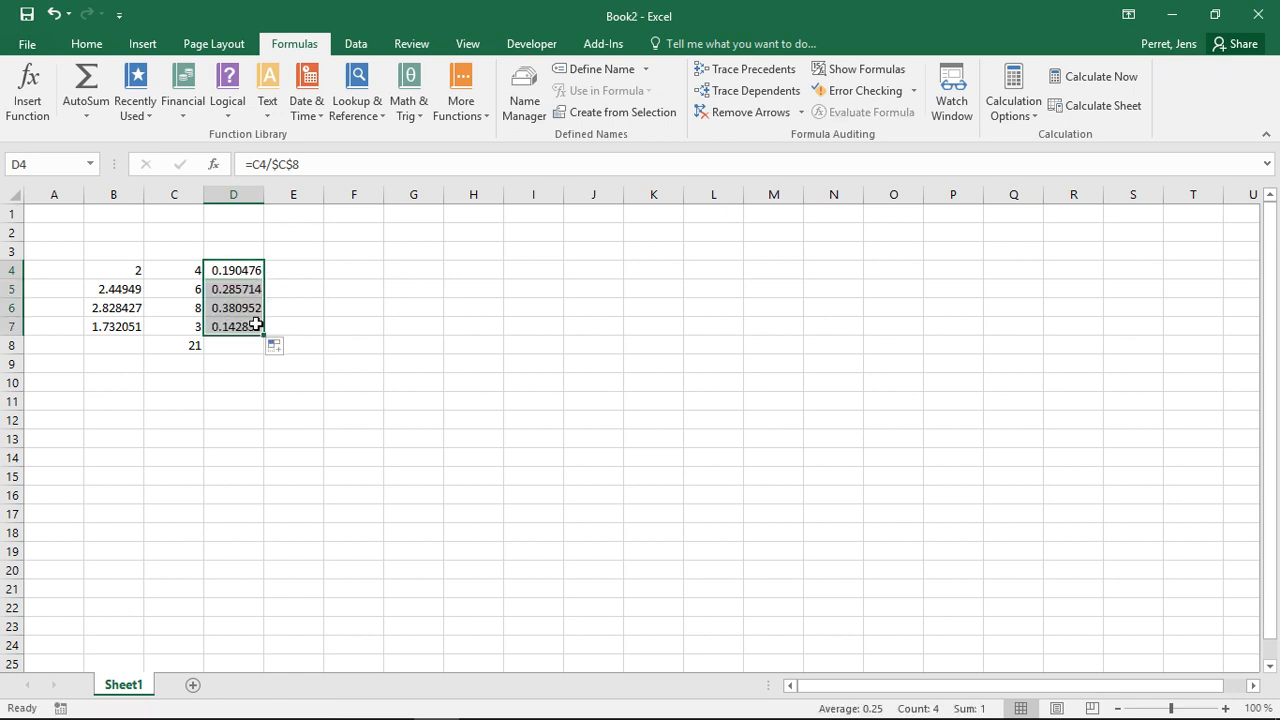
Compare the numerator and denominator references across the formulas in D4 to D7, and check the sum formula in C8
click(237, 294)
key(Down)
key(Down)
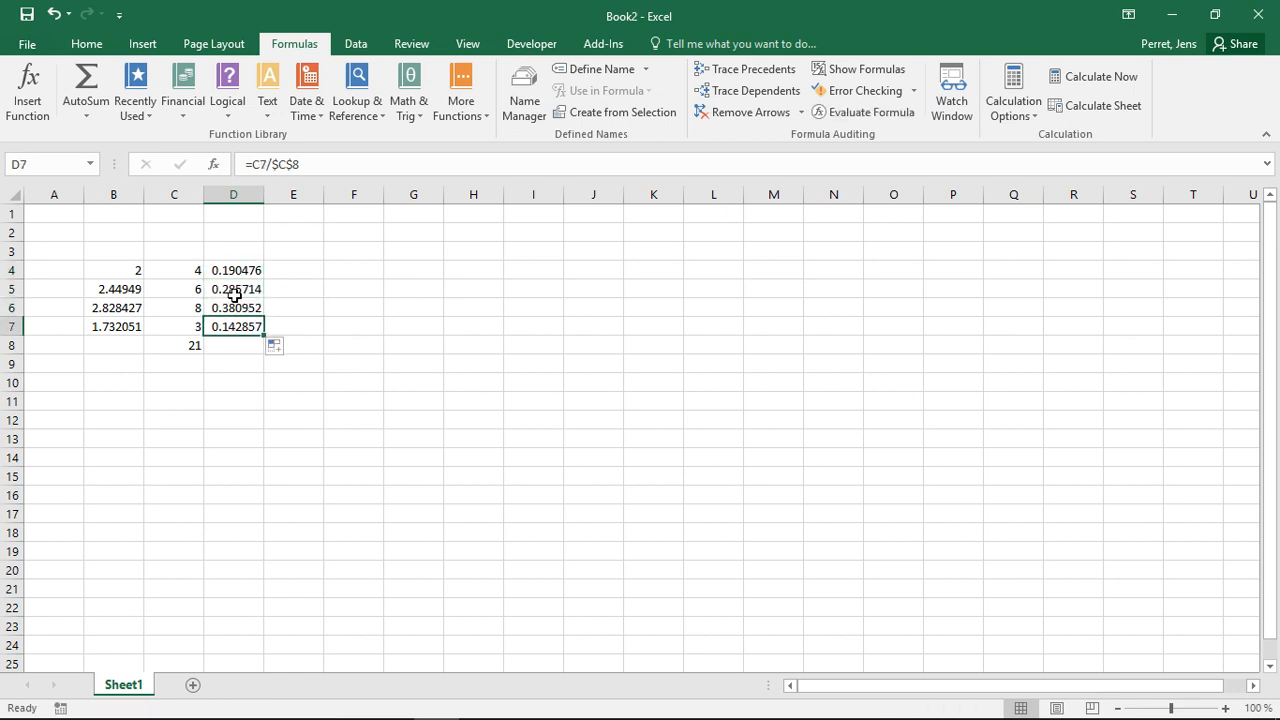
key(Up)
key(Up)
key(Up)
key(Down)
key(Down)
key(Down)
key(Up)
key(Up)
key(Up)
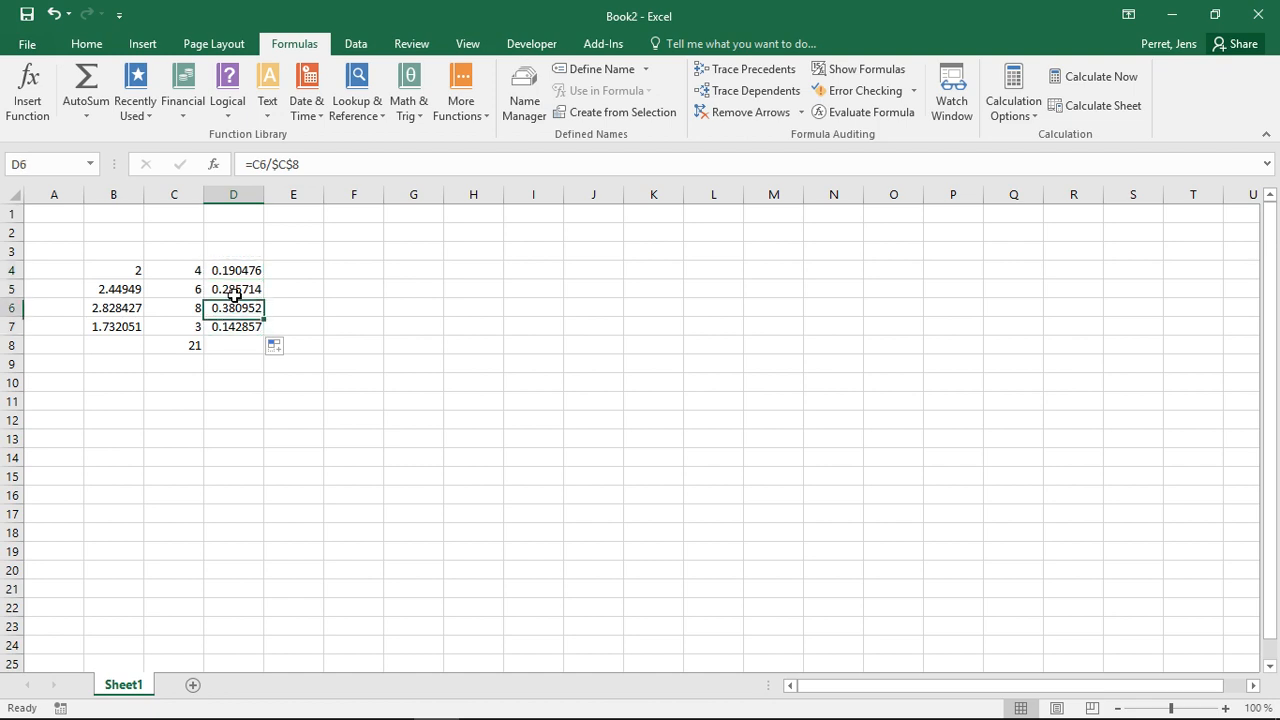
key(Down)
key(Right)
key(Down)
key(Left)
key(Up)
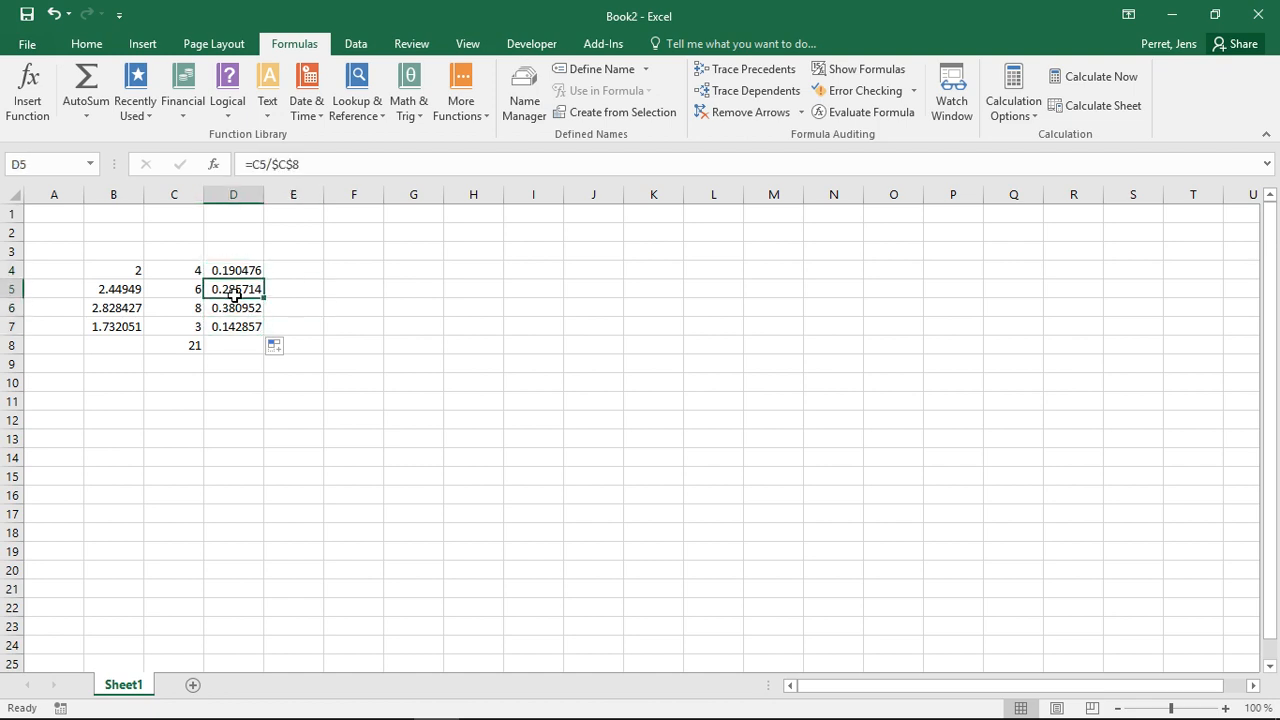
key(Up)
key(Down)
key(Down)
key(Down)
key(Up)
key(Up)
key(Up)
key(Down)
key(Down)
key(Down)
key(Up)
key(Up)
key(Up)
key(Down)
key(Down)
key(Down)
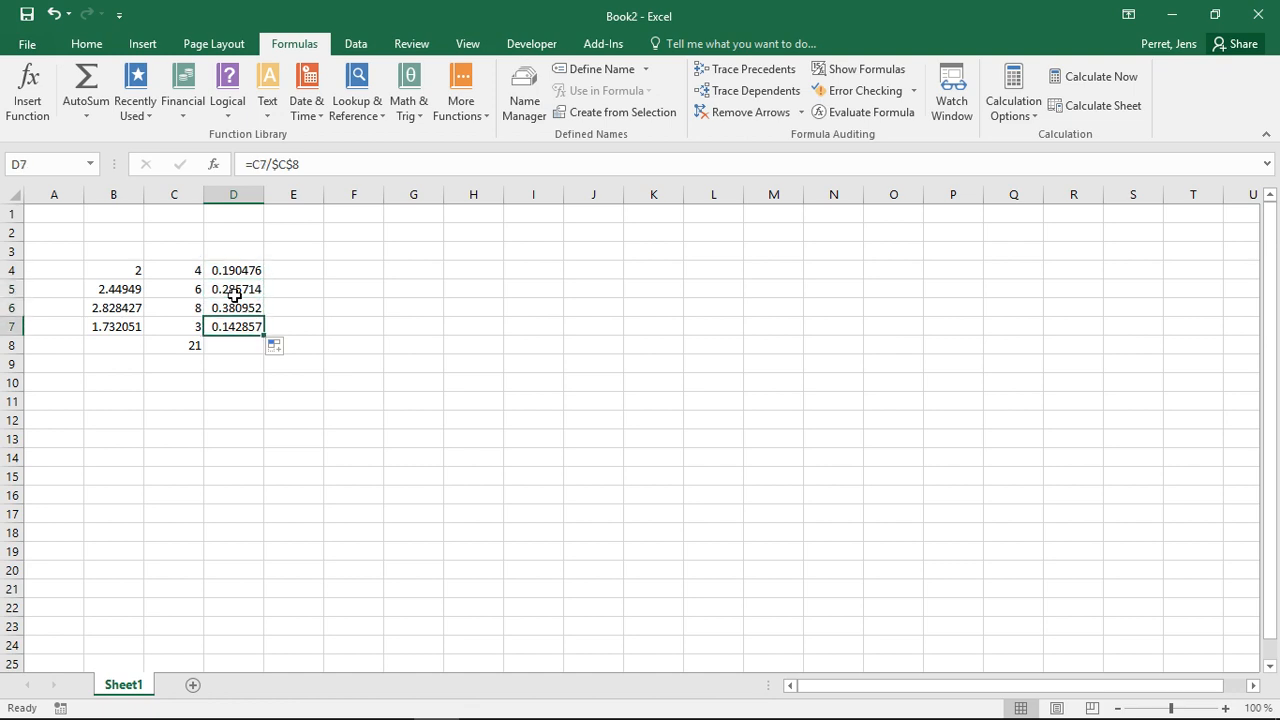
key(Up)
key(Up)
key(Up)
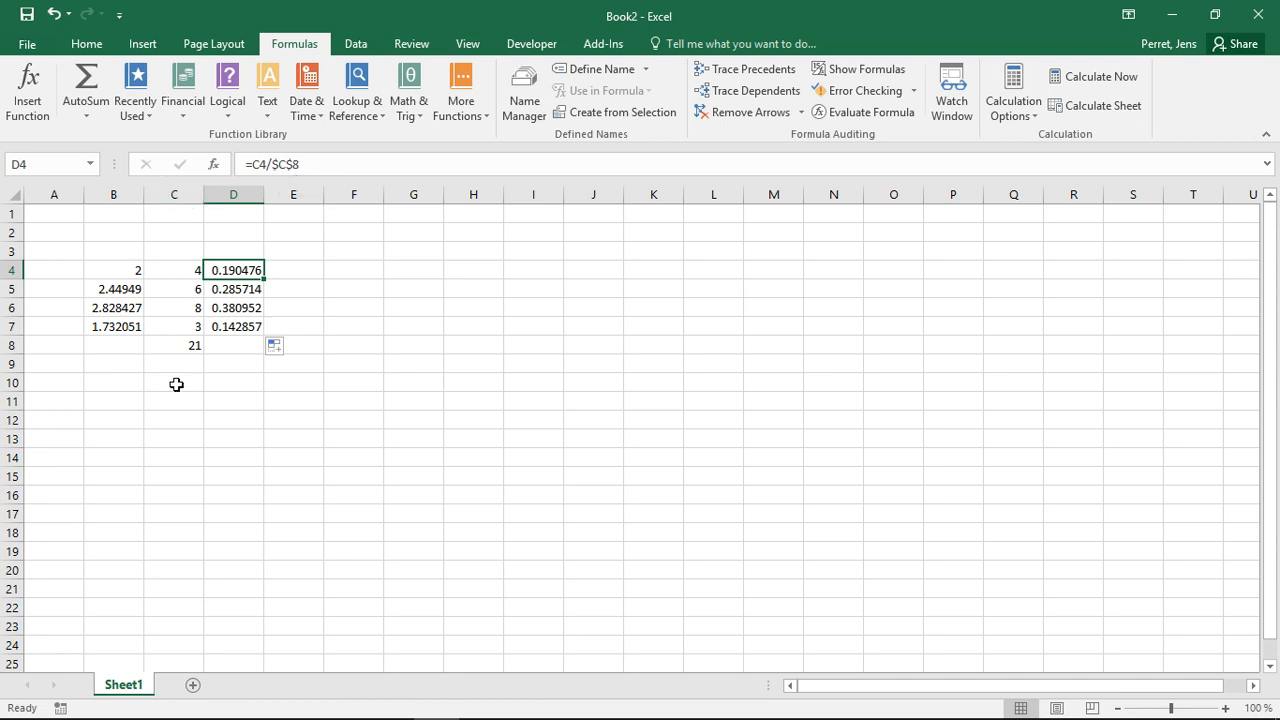
click(157, 340)
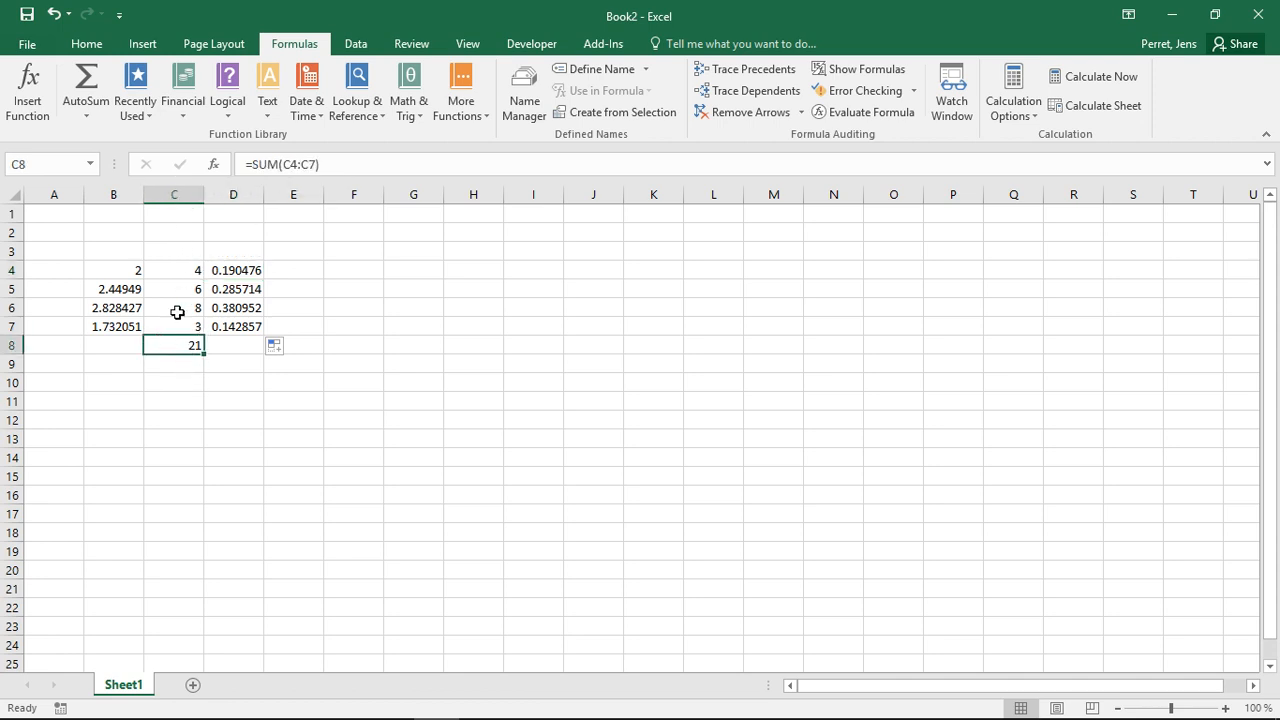
Change the formula in D4 to =C4/C$8, fixing only the row of the total, and fill it down to D7
click(244, 266)
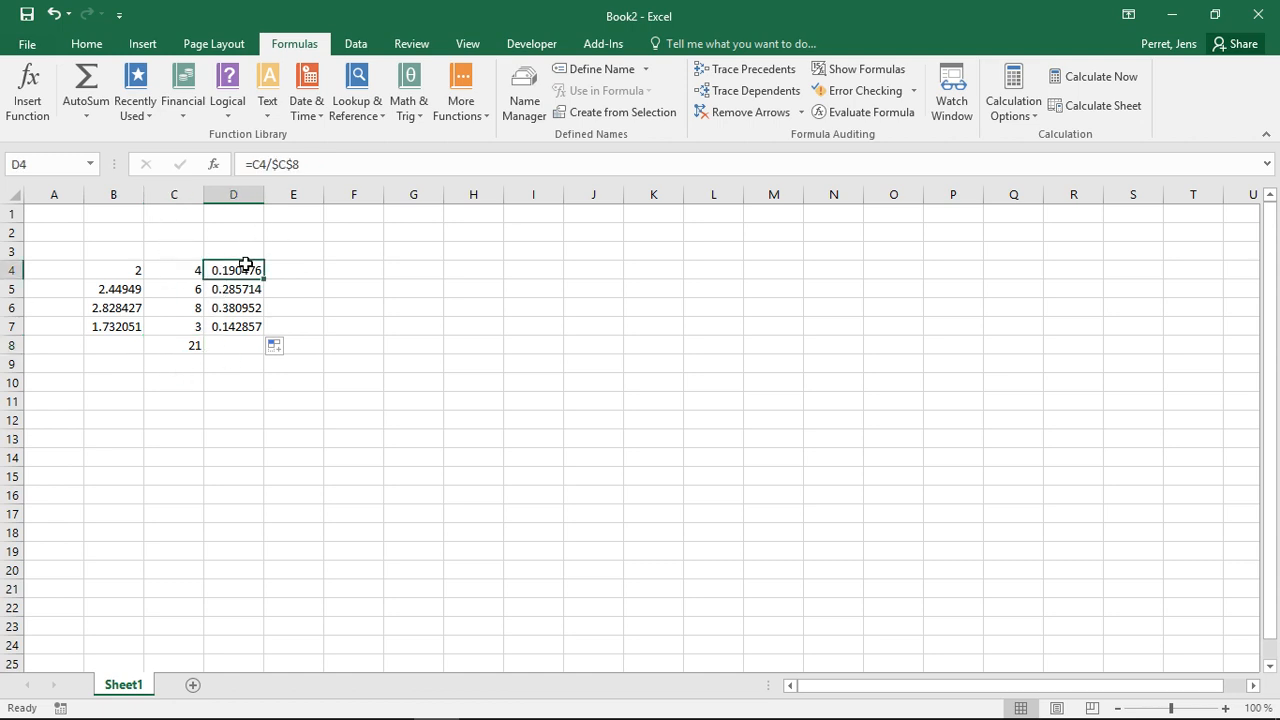
click(281, 163)
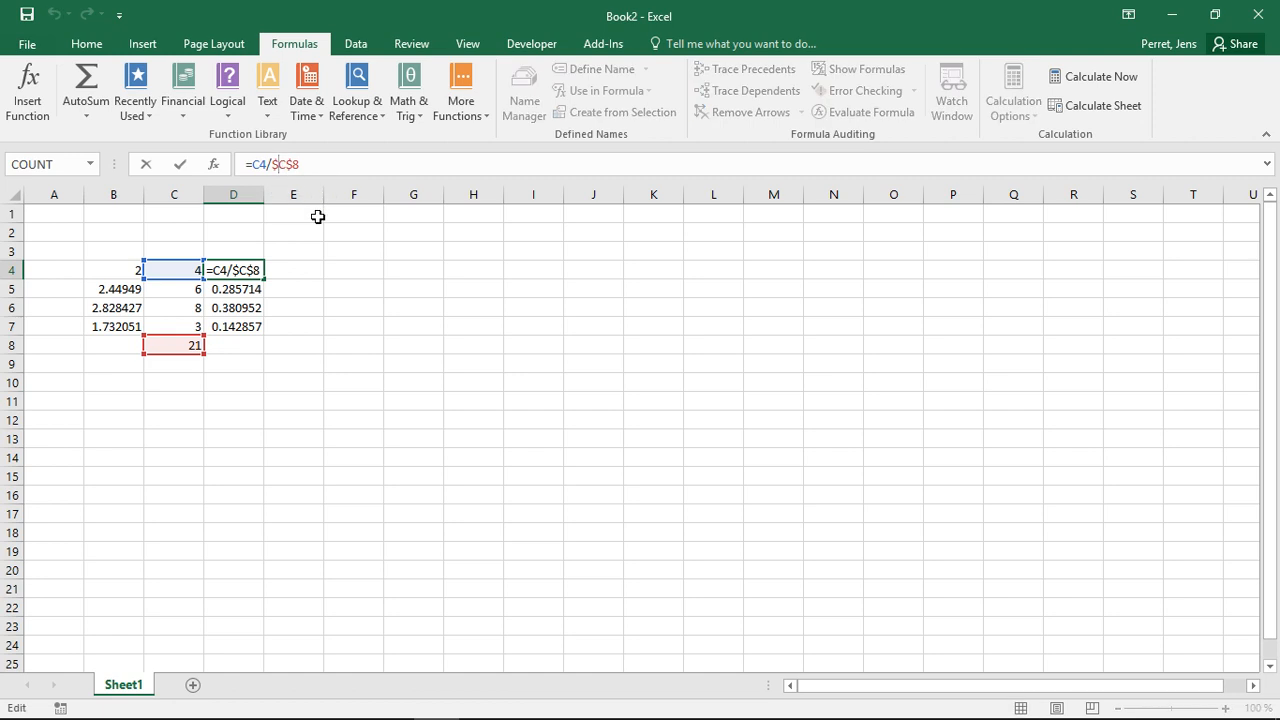
key(Delete)
key(Return)
key(Up)
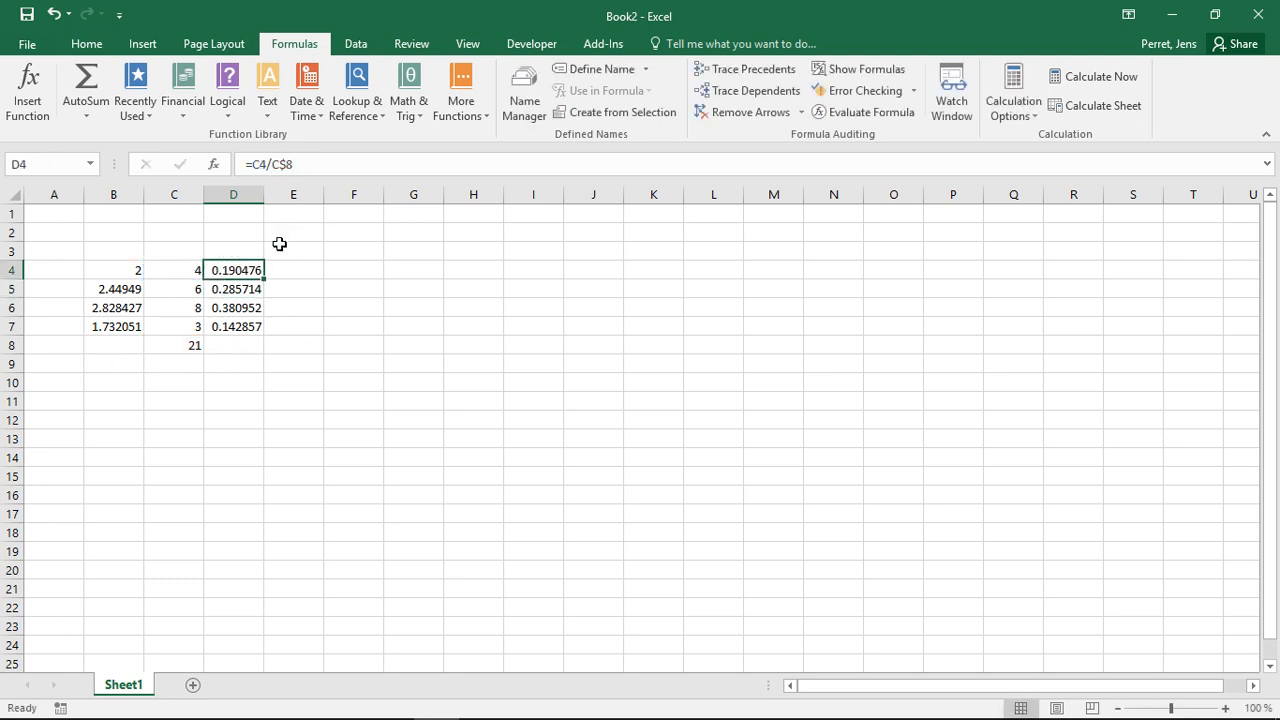
drag(266, 278, 262, 330)
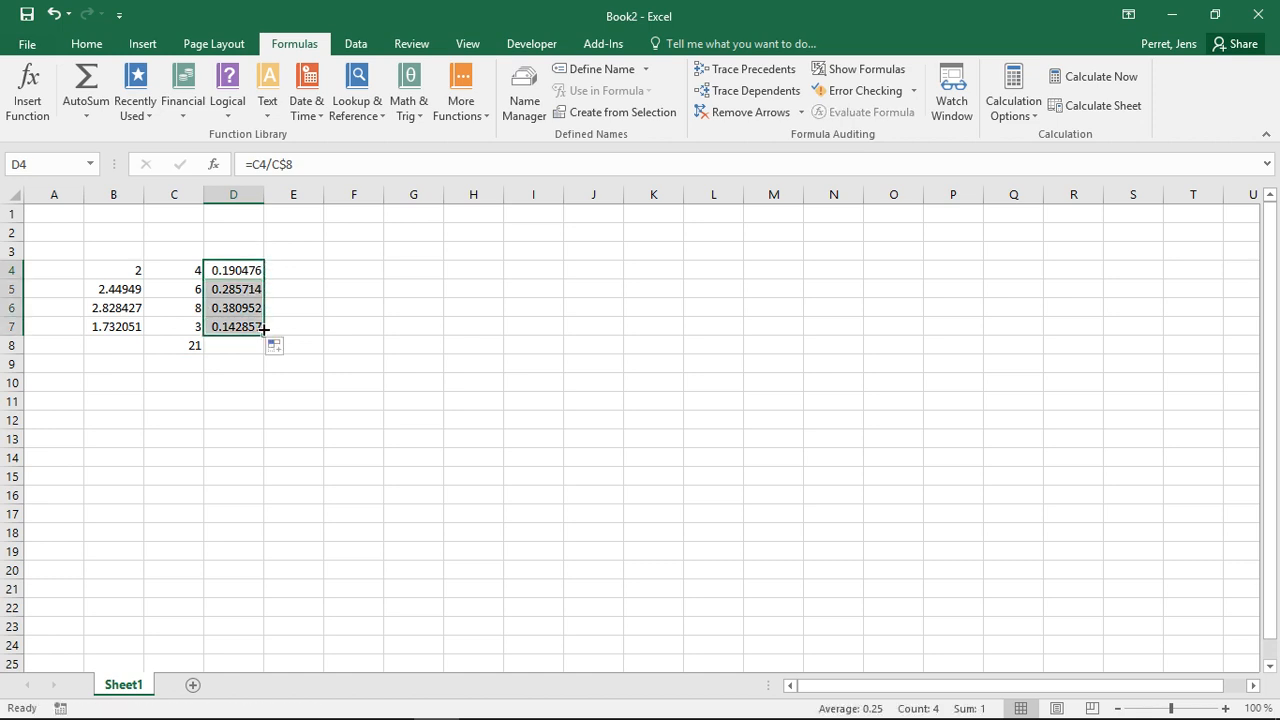
Check how the row-fixed reference behaves in the formulas in D4 to D7, and look at the total cell C8
click(241, 267)
key(Down)
key(Down)
key(Down)
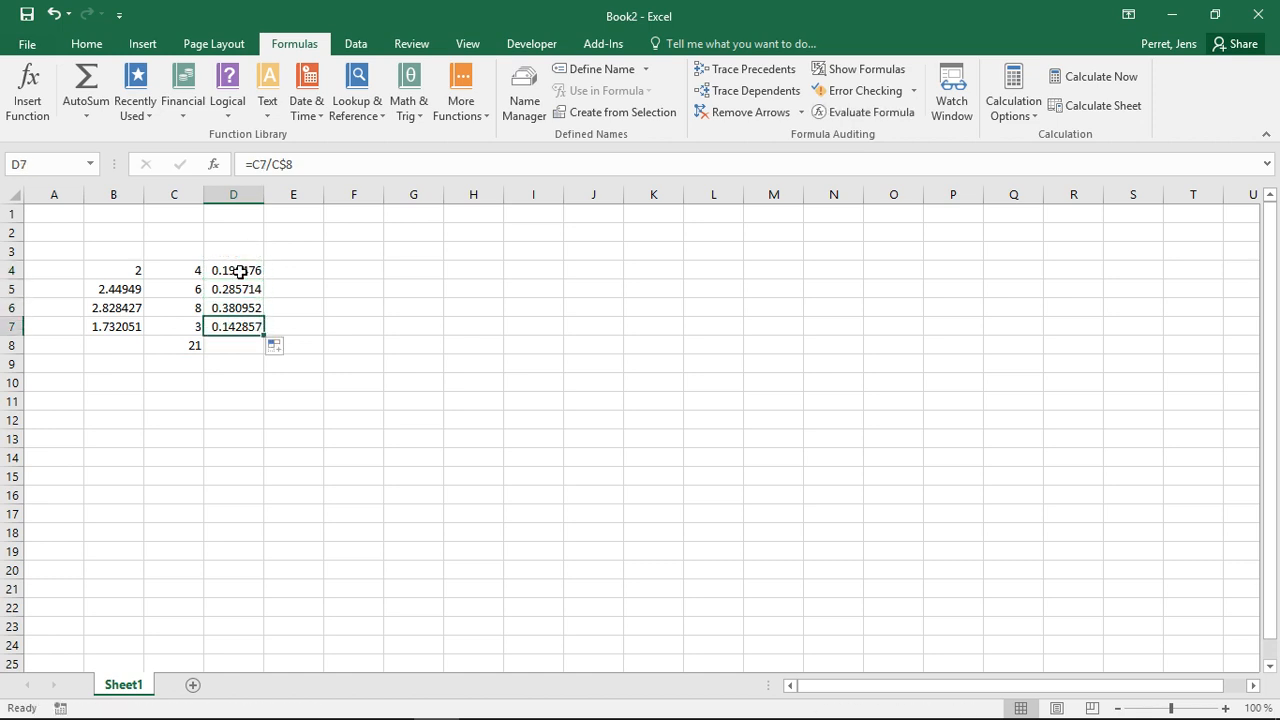
key(Up)
key(Up)
key(Up)
key(Down)
key(Down)
key(Down)
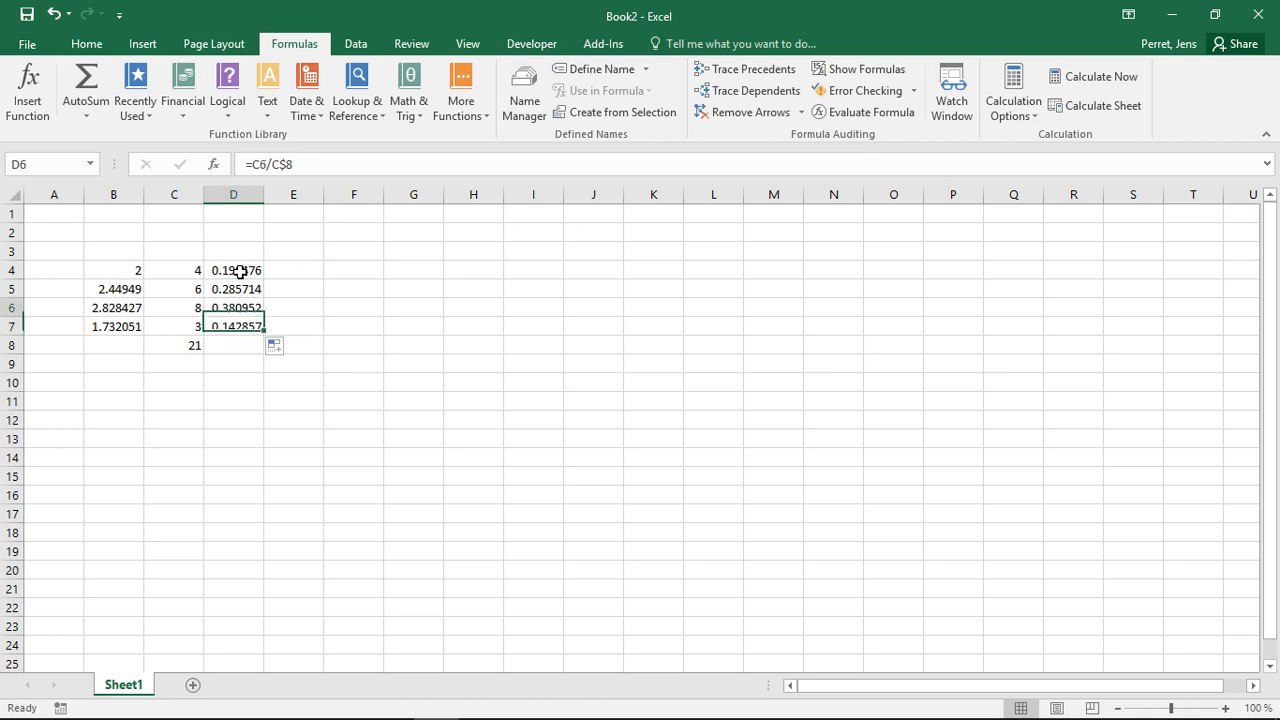
key(Up)
key(Up)
key(Up)
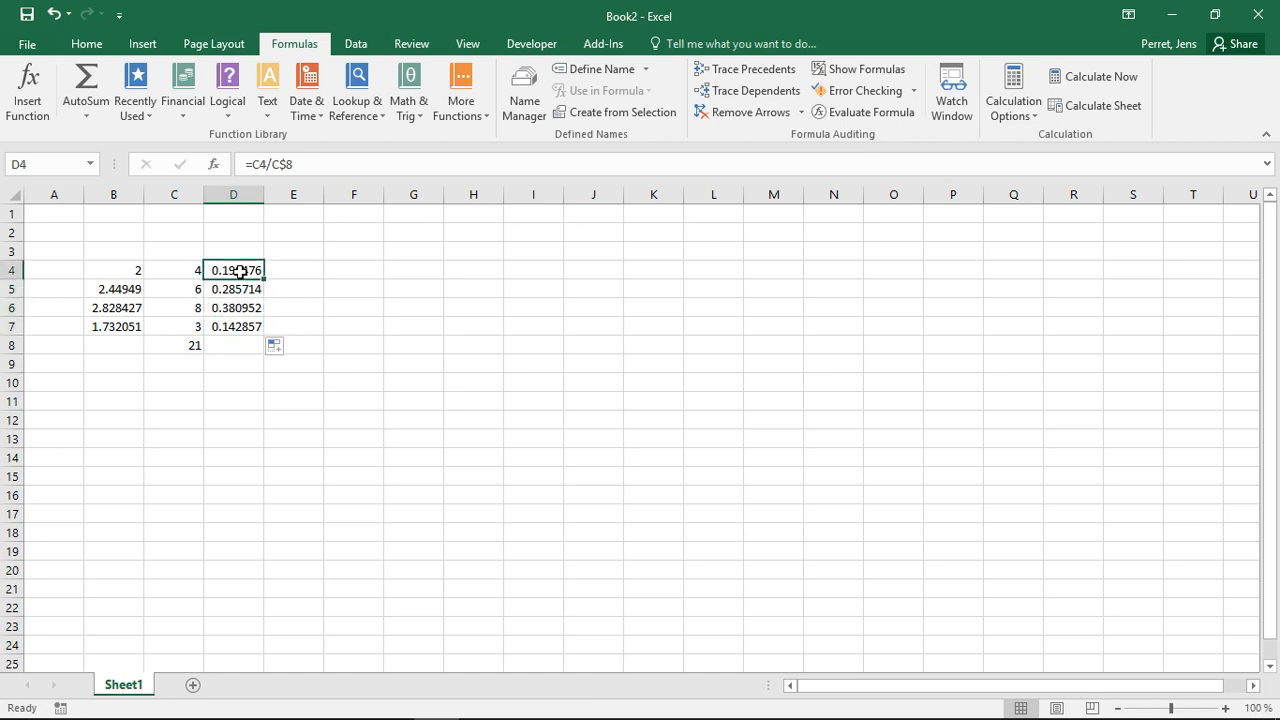
click(181, 349)
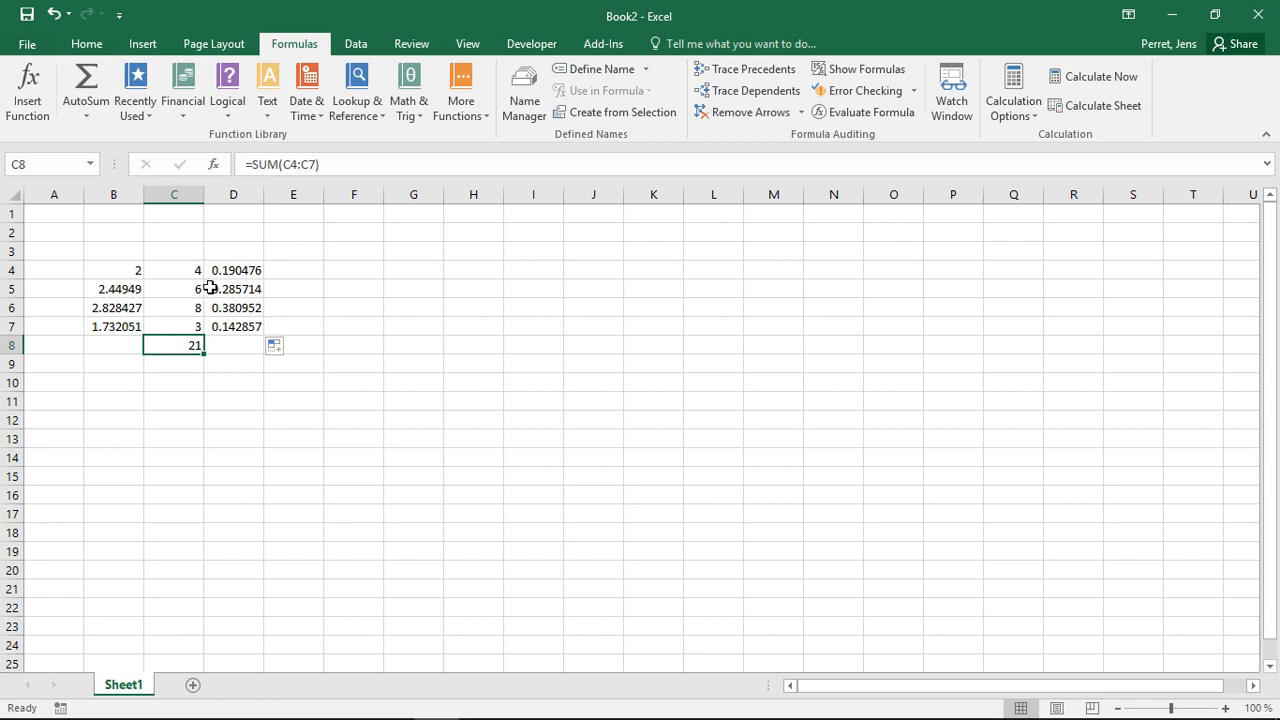
Enter the numbers 2, 3, 4, 8 and 9 in the cells F2 to J2
click(350, 234)
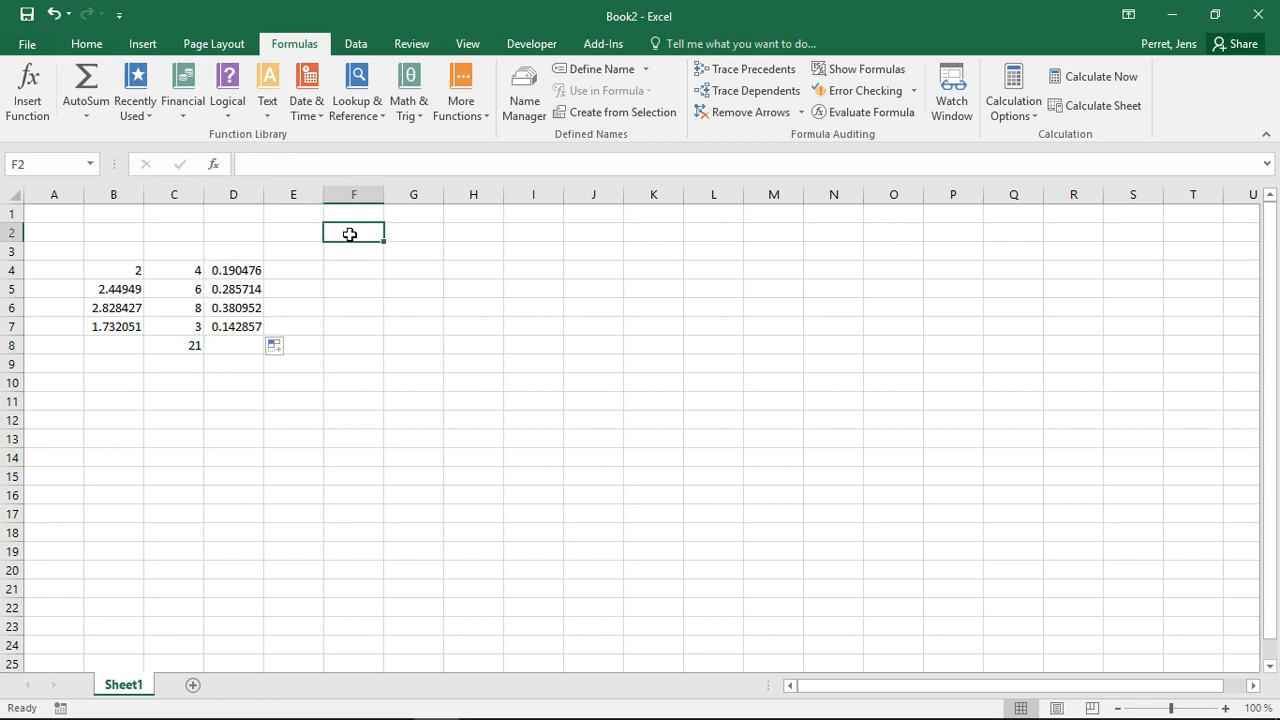
text(2)
key(Tab)
text(3)
key(Tab)
text(4)
key(Tab)
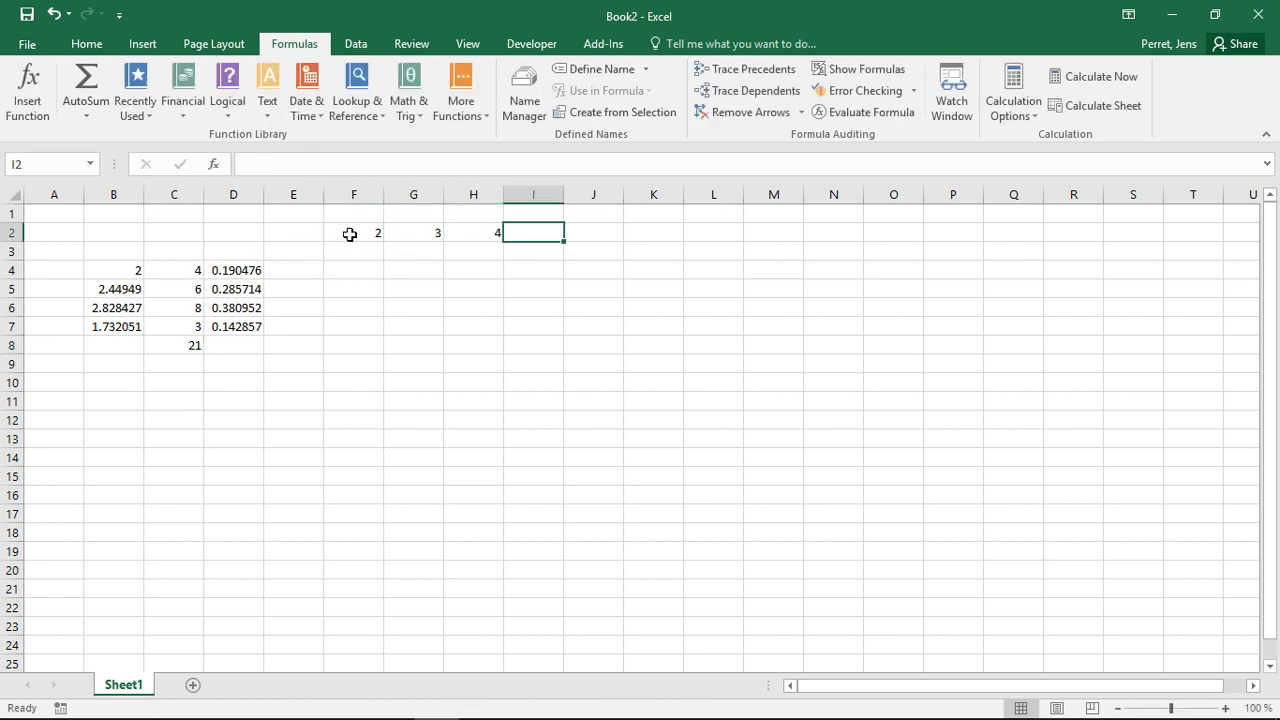
text(8)
key(Tab)
text(9)
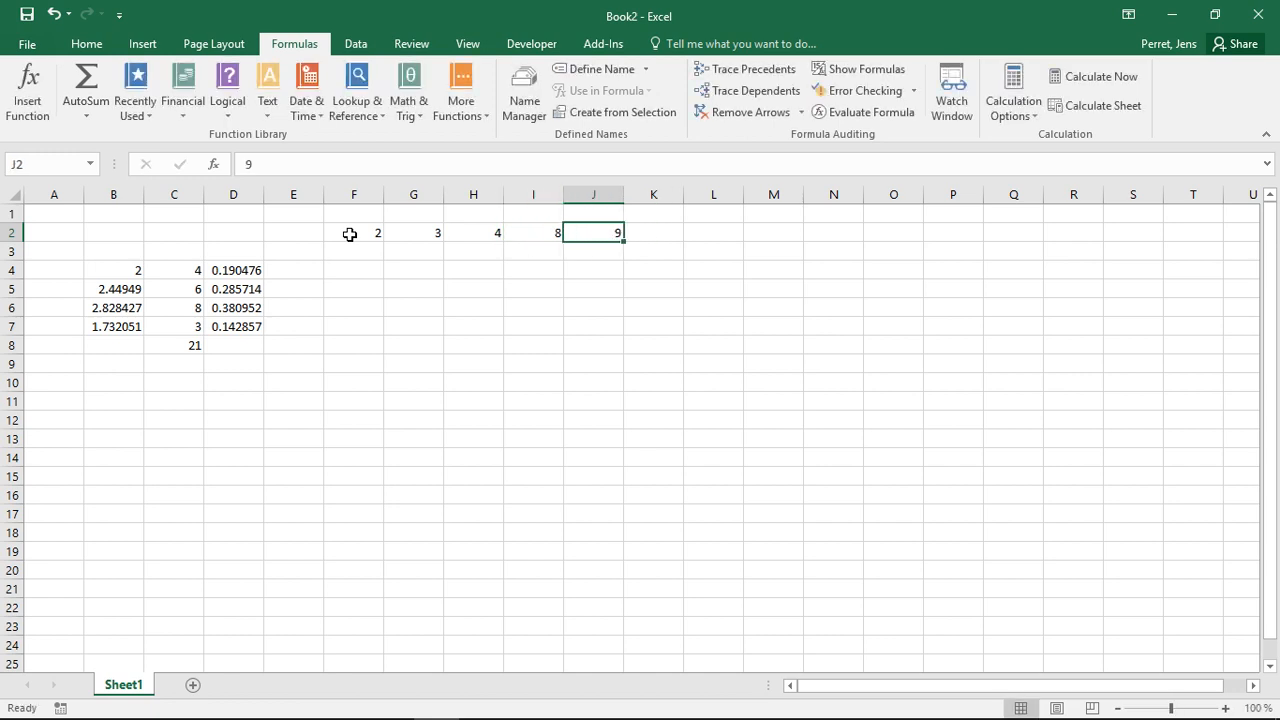
Enter the formula =SUM(F2:J2) in cell K2 to total the row of numbers
key(Left)
key(Left)
key(Left)
key(Left)
key(Right)
key(Right)
key(Right)
key(Right)
key(Right)
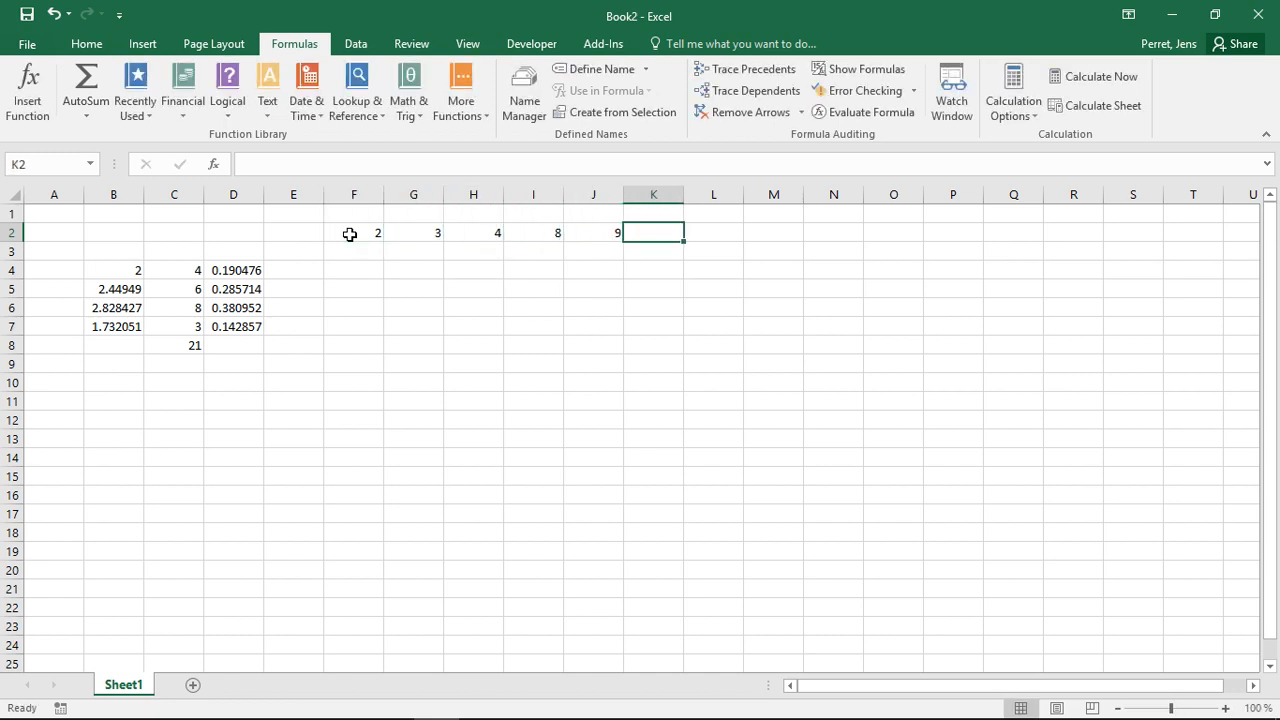
text(=SUM()
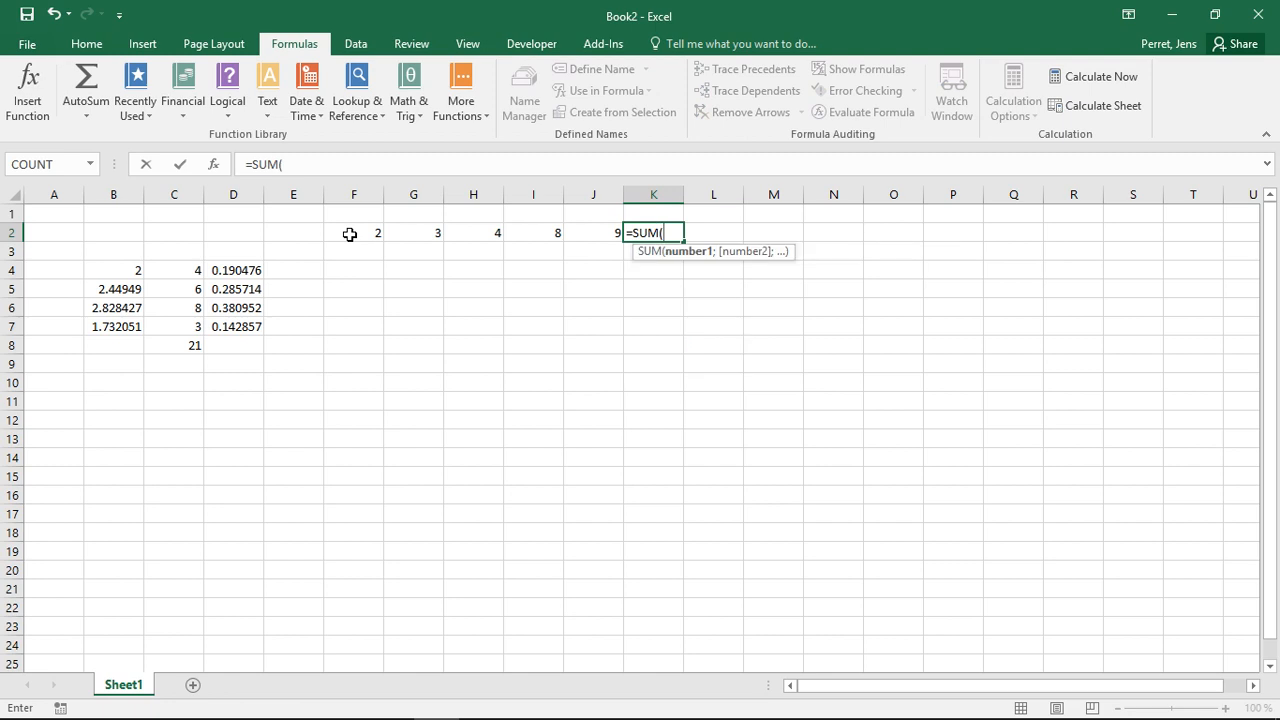
key(Left)
key(shift+Left)
key(shift+Left)
key(shift+Left)
key(shift+Left)
text())
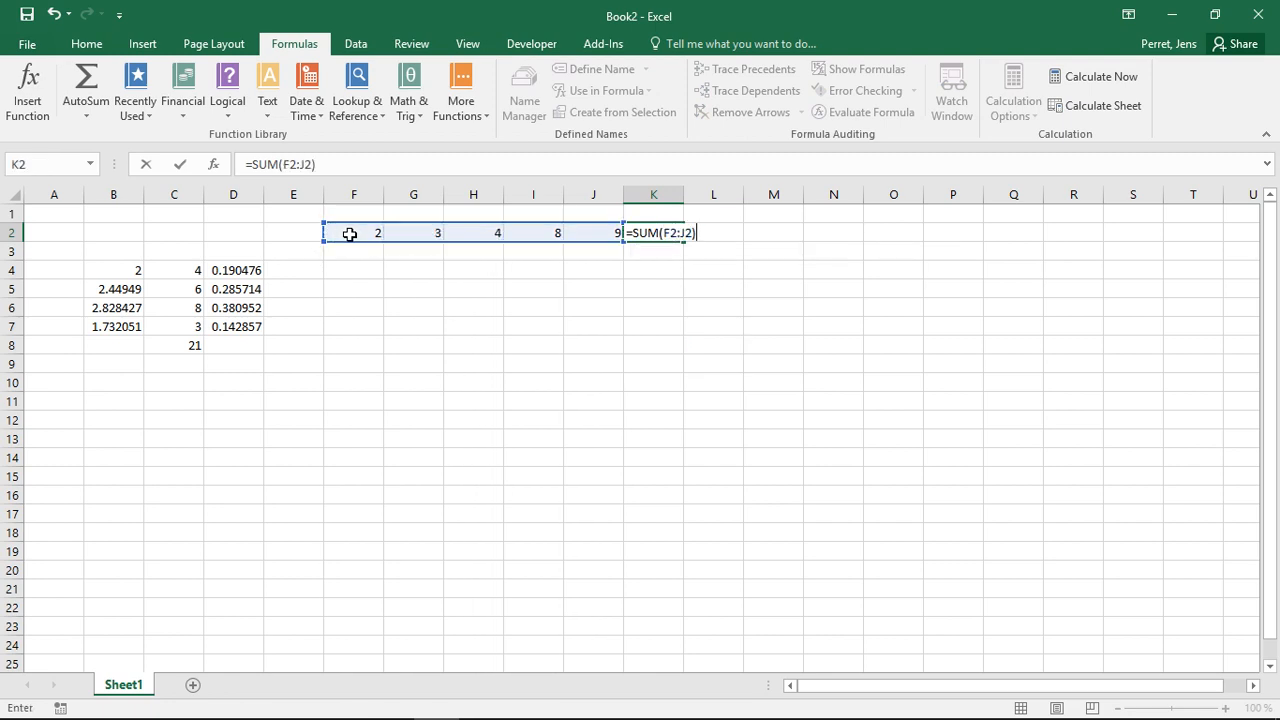
key(ctrl+Return)
Enter the formula =F2/K2 in cell F3 to divide the first number by the row total
key(Down)
key(Left)
key(Left)
key(Left)
key(Left)
key(Left)
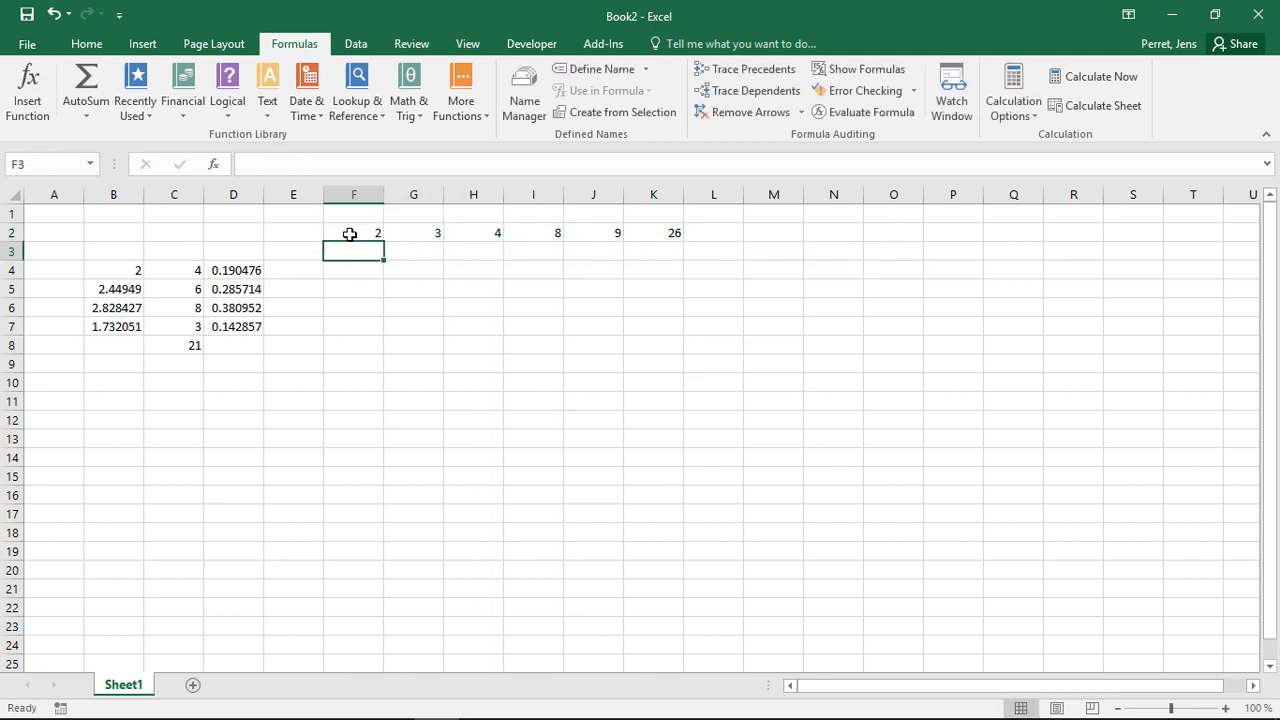
text(=)
click(350, 234)
text(/)
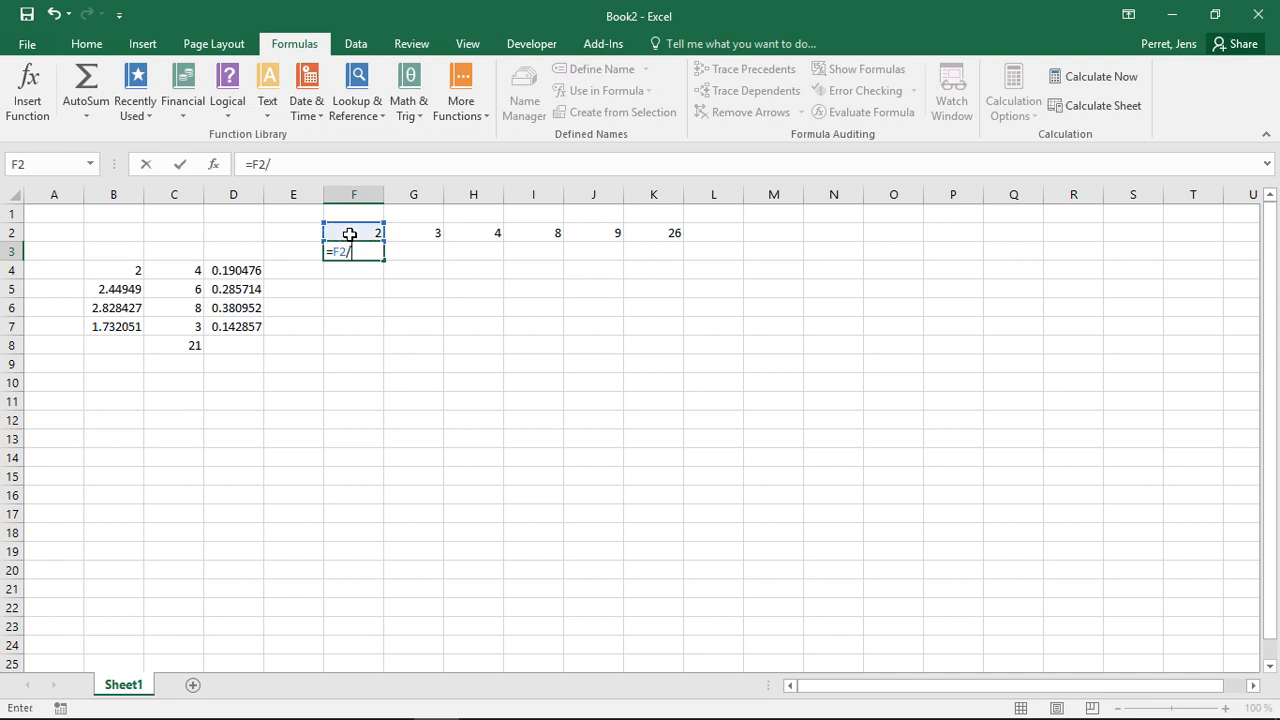
click(350, 234)
key(Right)
key(Right)
key(Right)
key(Right)
key(Right)
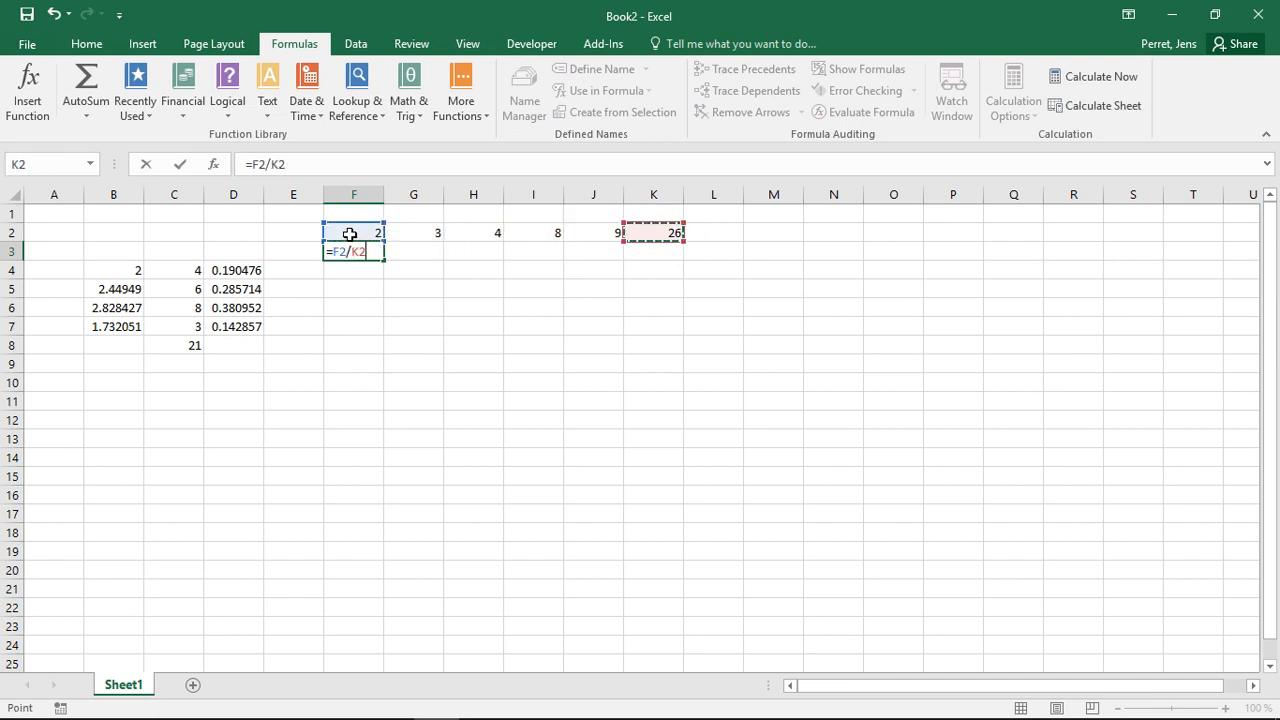
key(Return)
key(Up)
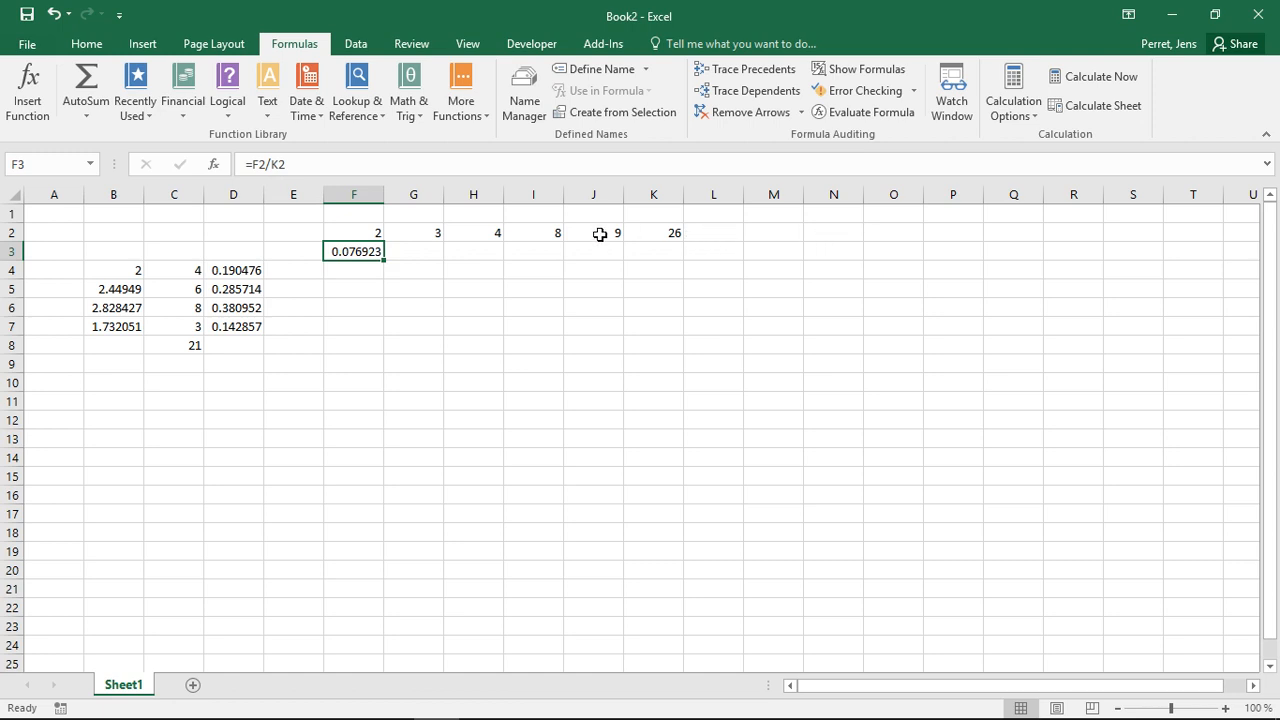
Change the formula in F3 to =F2/$K2, fixing only the column of the total, and fill it across to J3
click(662, 235)
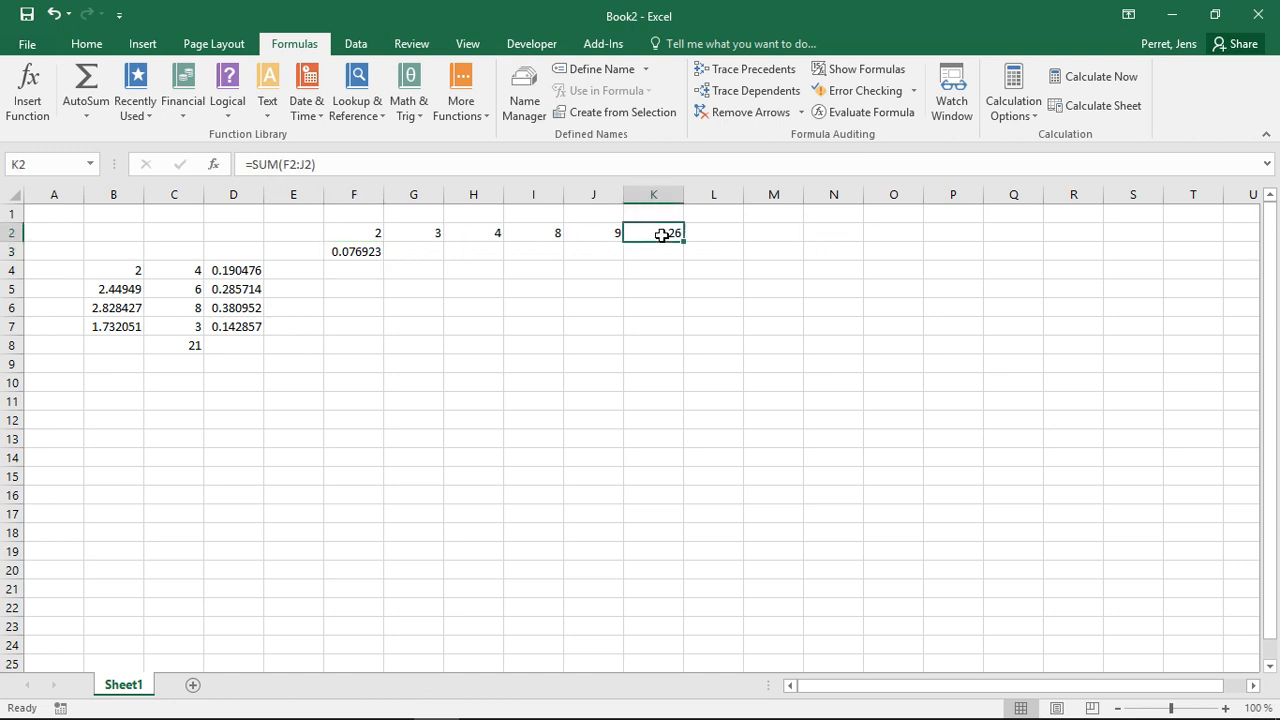
click(338, 251)
click(270, 164)
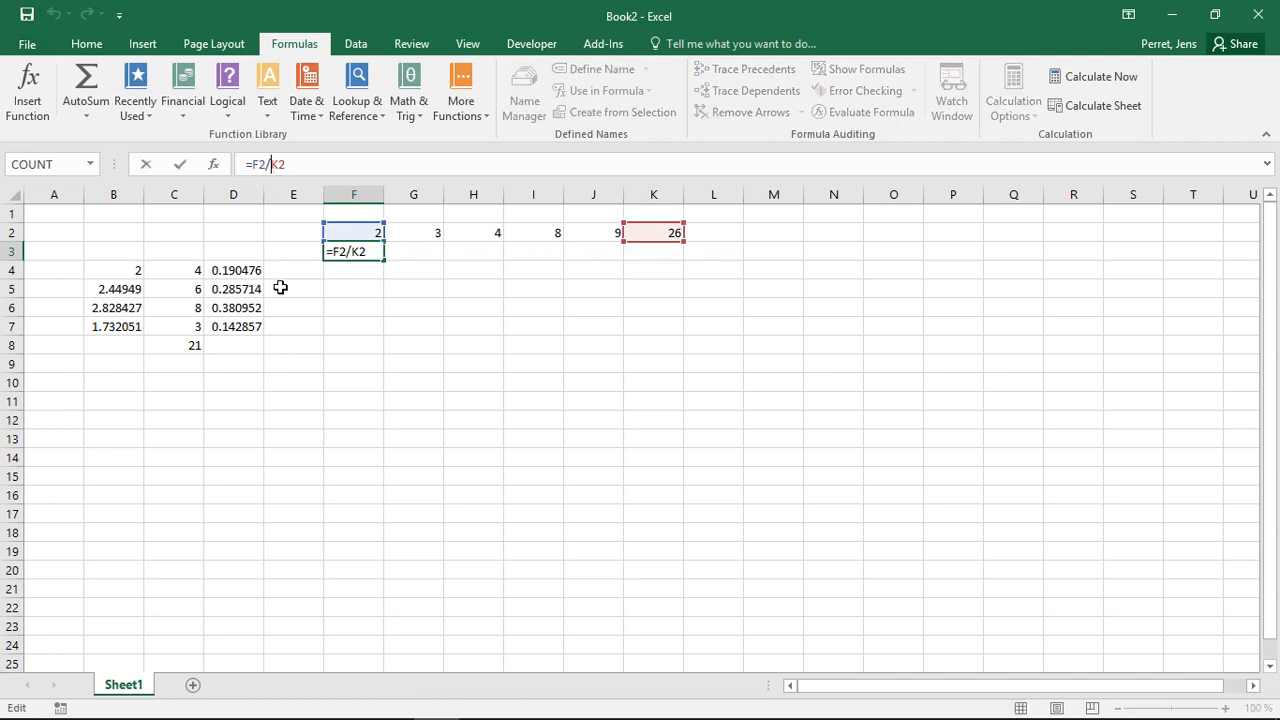
text($)
key(Return)
key(Up)
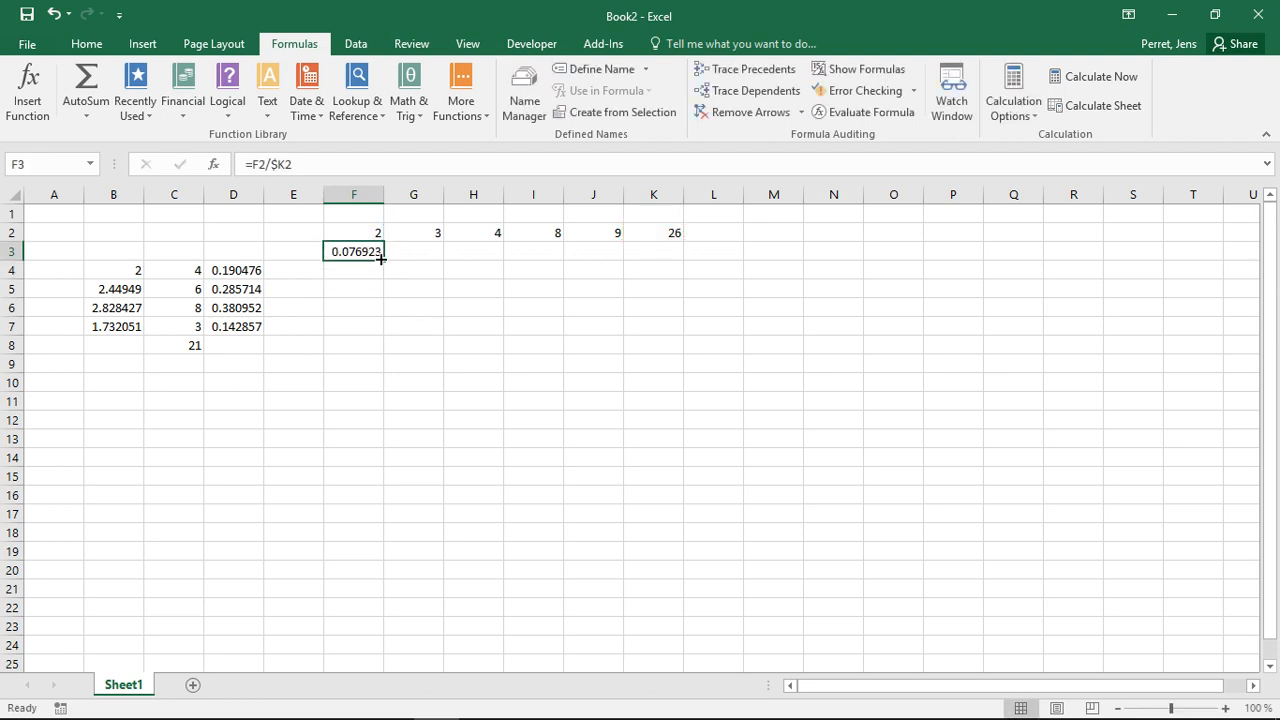
drag(380, 258, 637, 236)
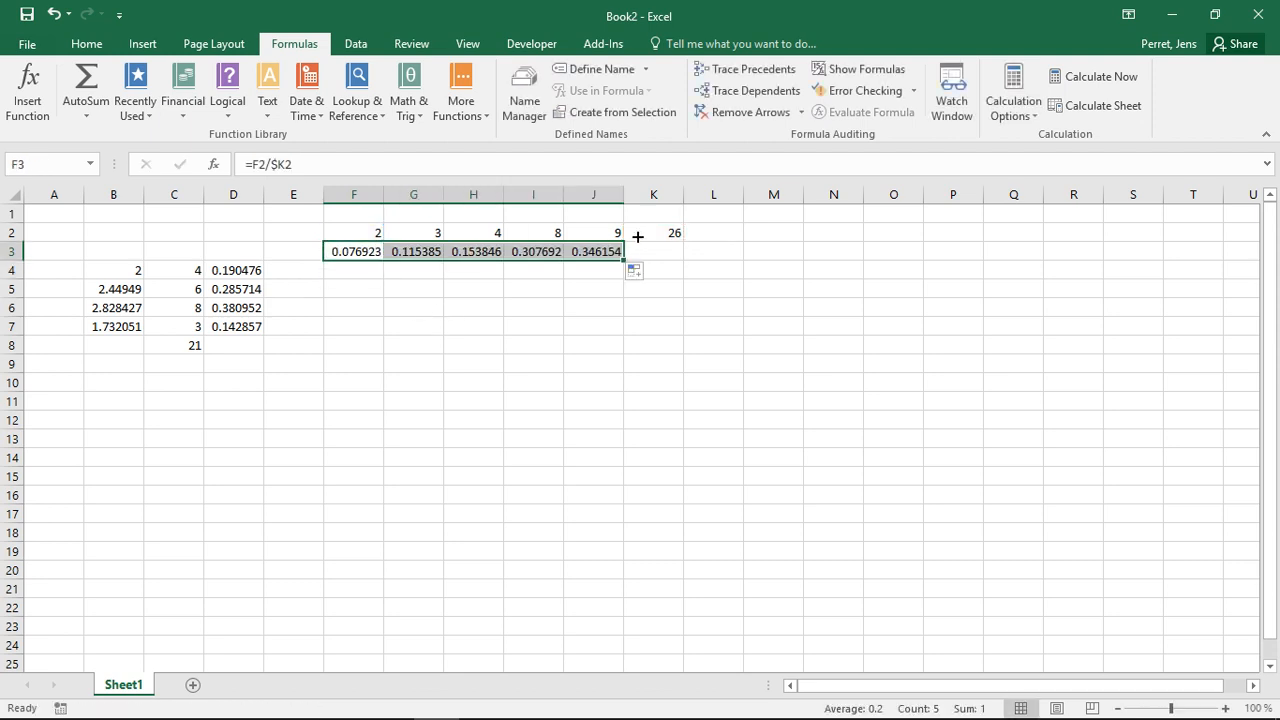
Compare the numerator and the column-fixed total reference across the formulas in F3 to J3
click(422, 254)
key(Left)
key(Right)
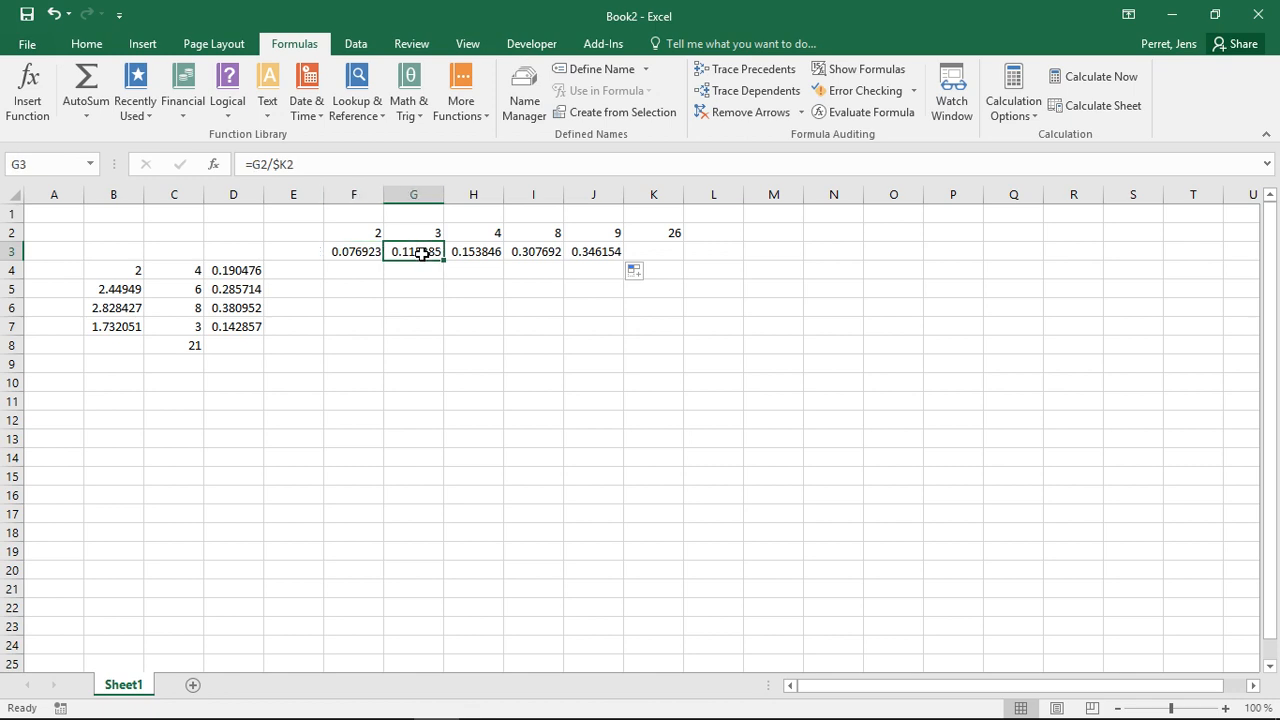
key(Right)
key(Right)
key(Right)
key(Left)
key(Left)
key(Left)
key(Left)
key(Right)
key(Right)
key(Right)
key(Right)
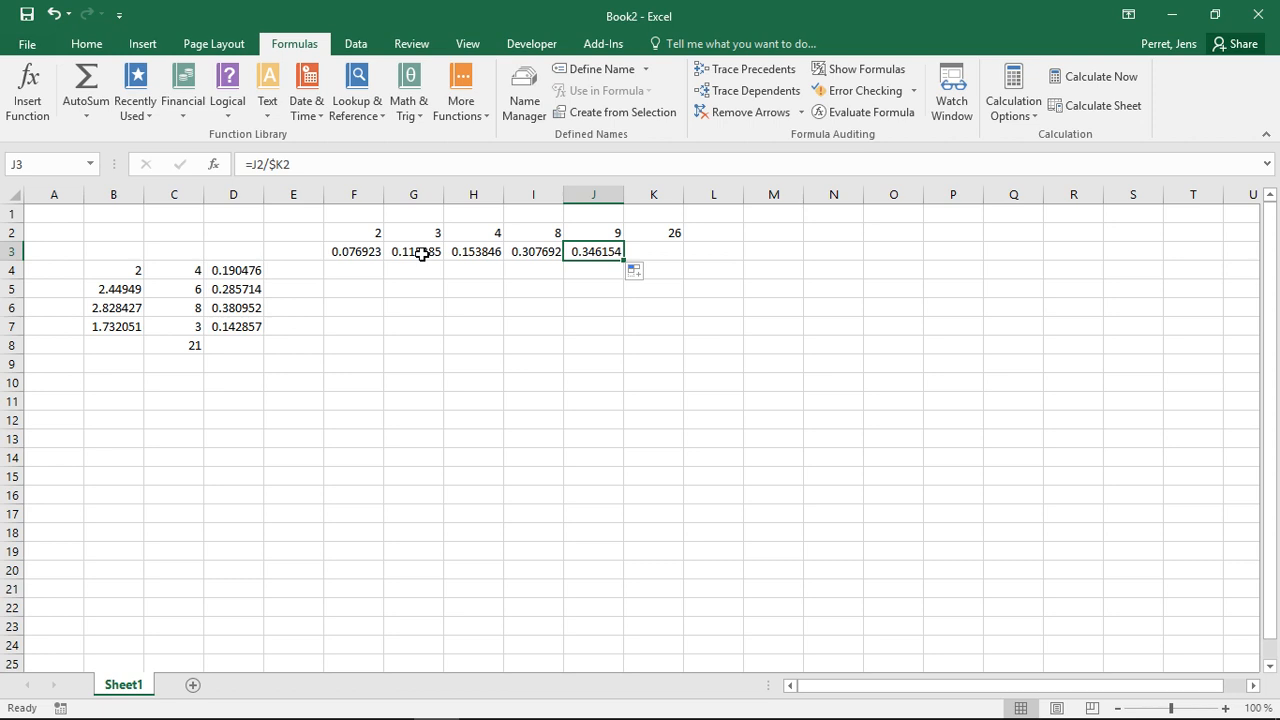
click(355, 247)
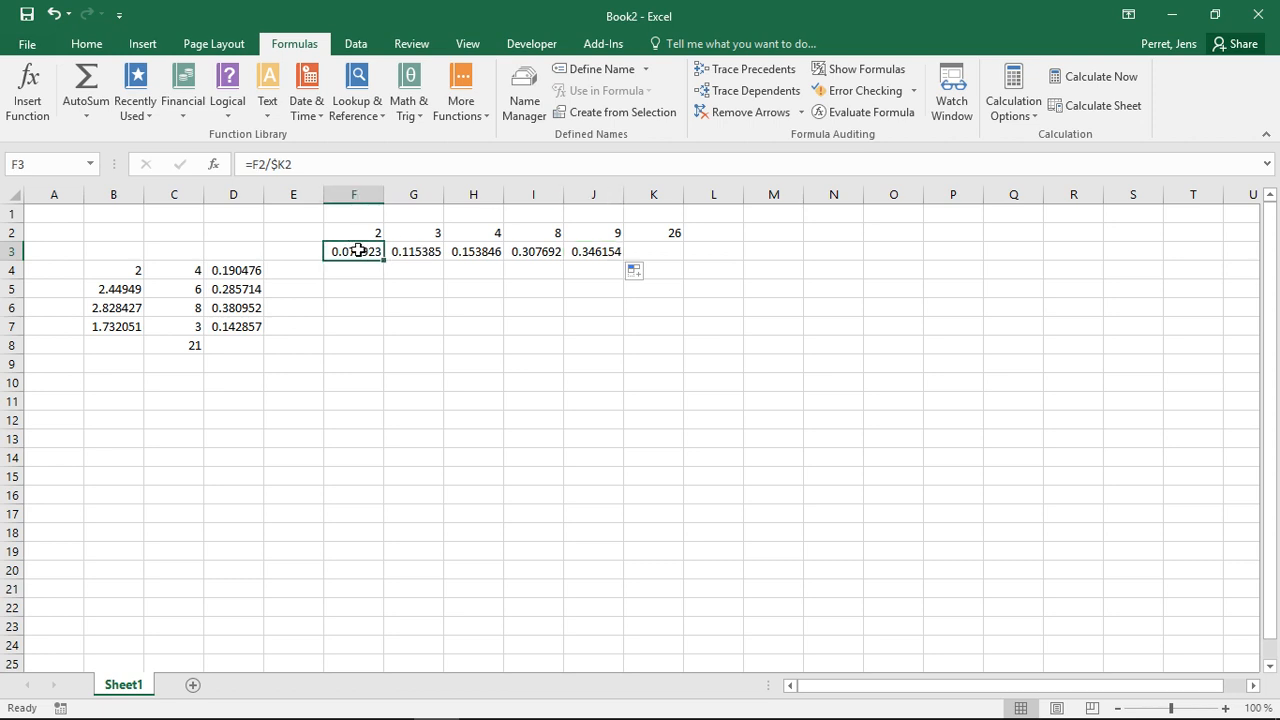